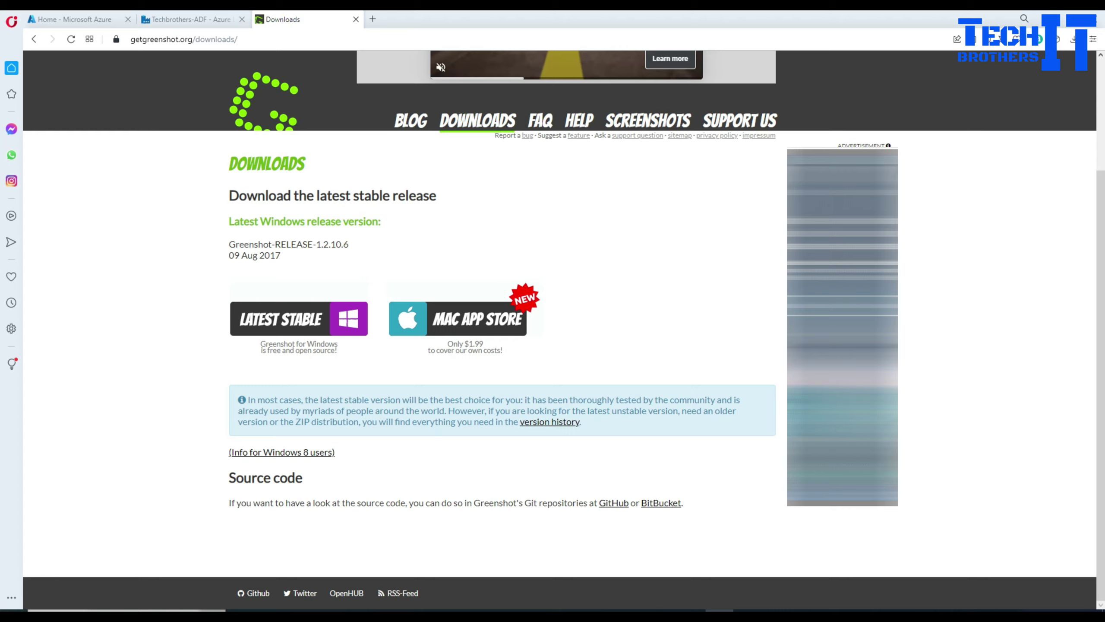
- Capture the Azure Data Factory pipeline page's resource, activity and canvas area as a region with Greenshot, and open it in the image editor
click(182, 20)
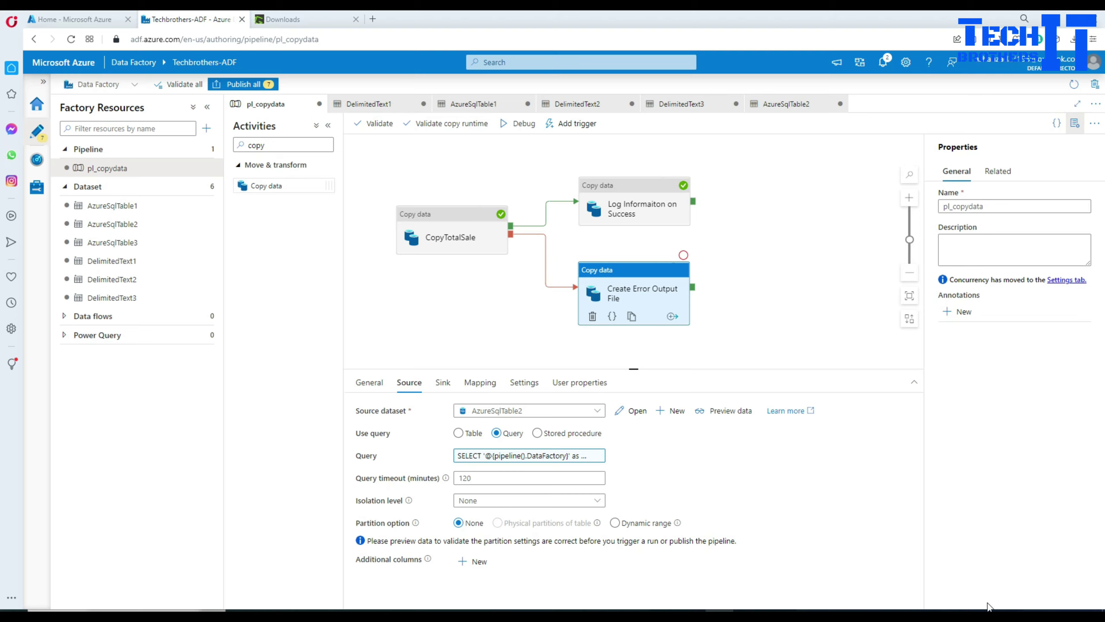
click(976, 617)
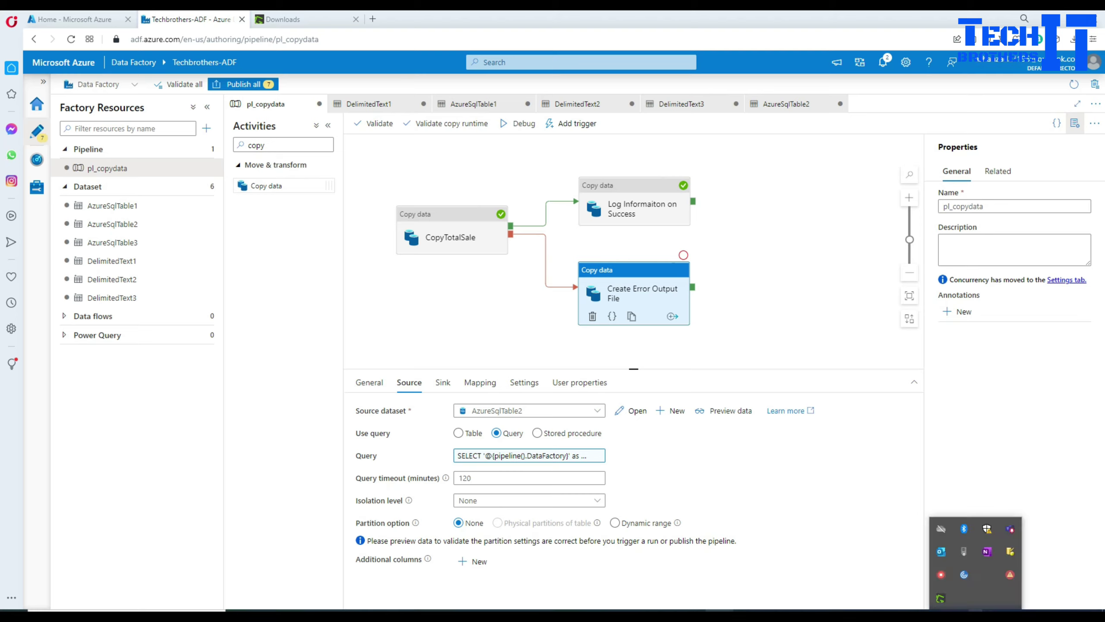
right_click(941, 600)
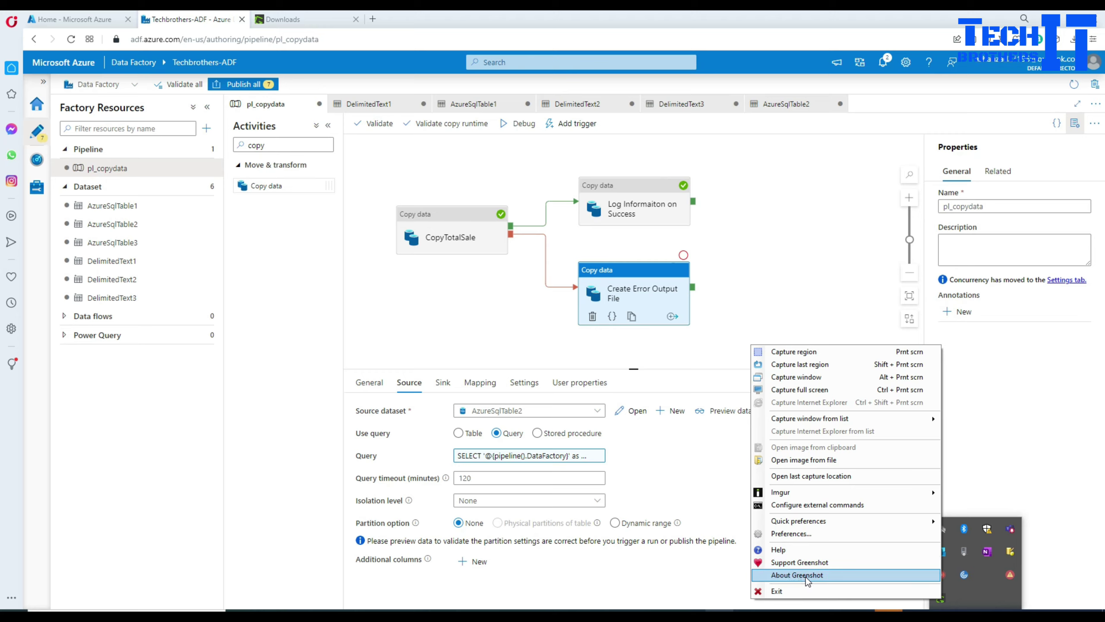
click(787, 358)
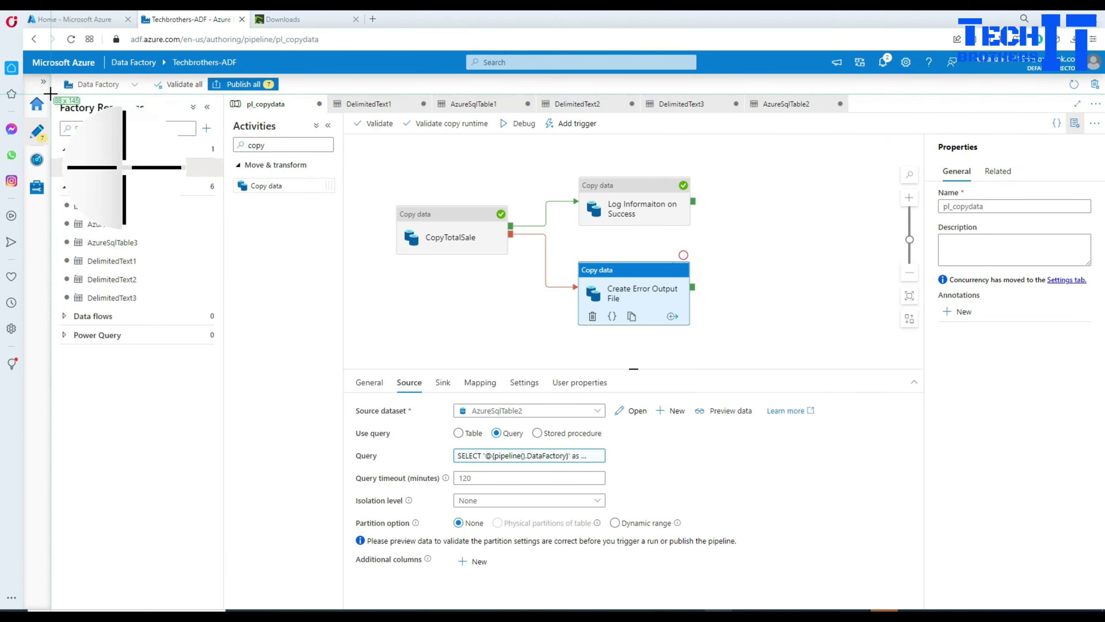
drag(51, 93, 850, 591)
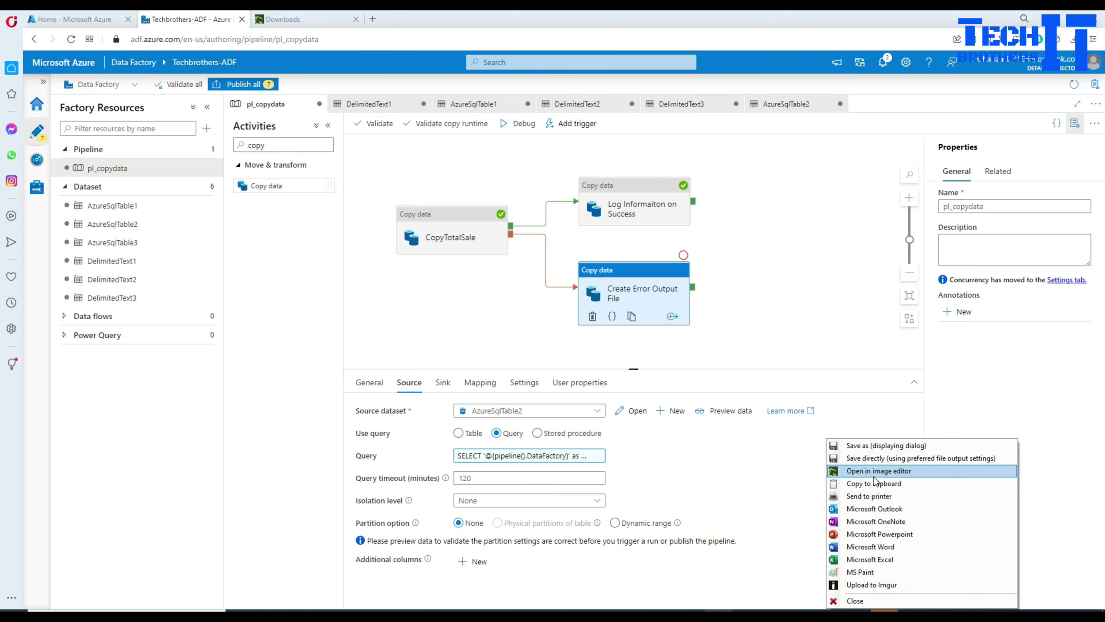
click(870, 474)
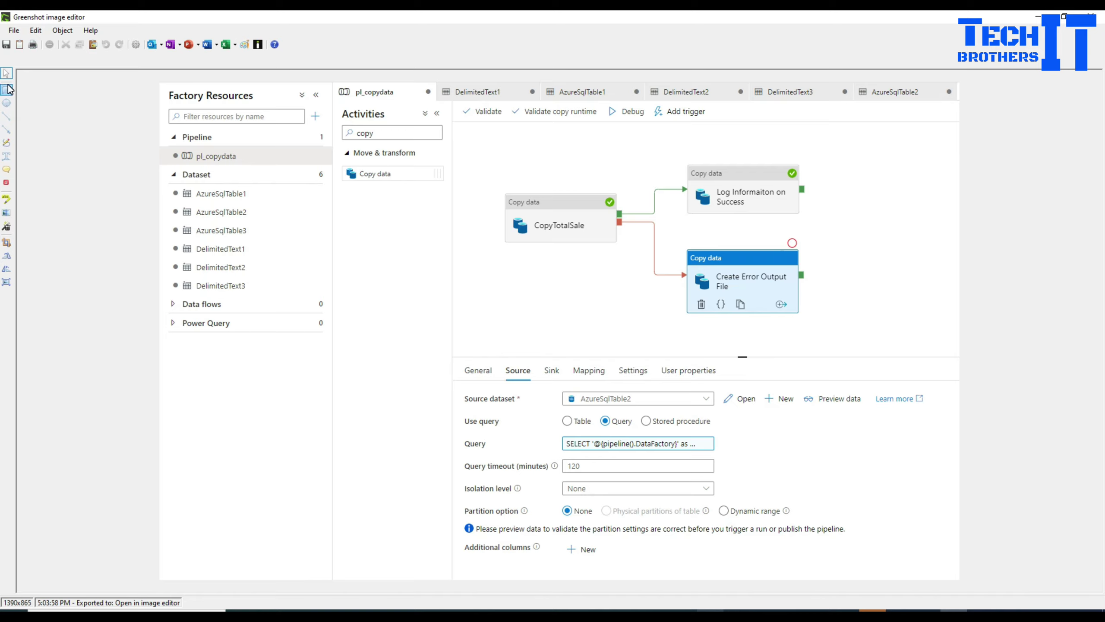
- Add counters 1 to 5 at pl_copydata, the Copy data activity, CopyTotalSale, Log Informaiton on Success and Create Error Output File
click(7, 184)
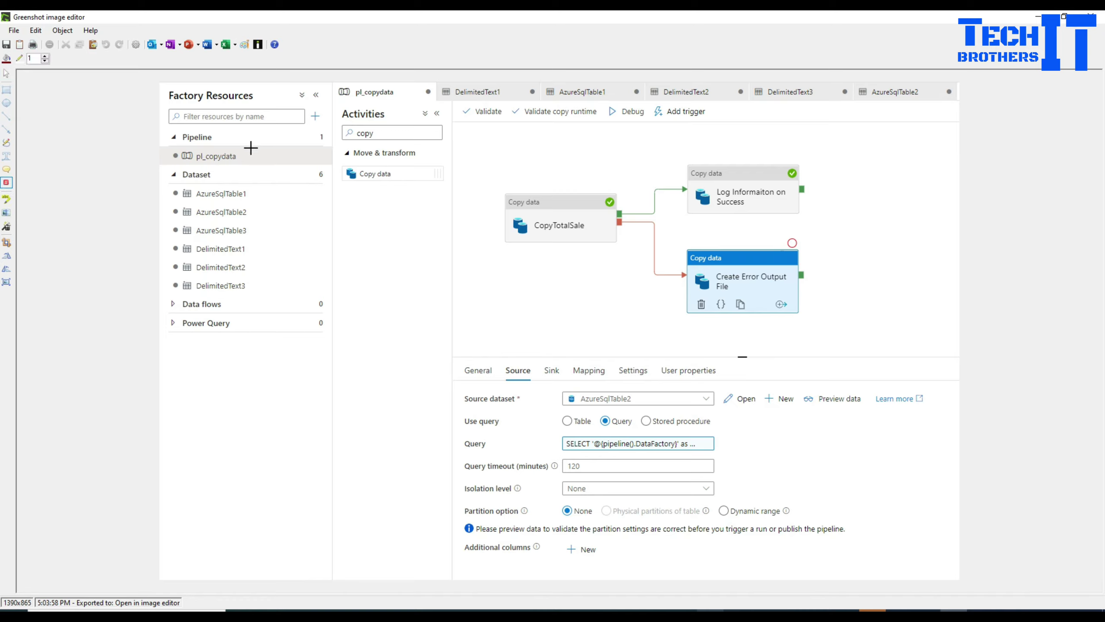
click(263, 153)
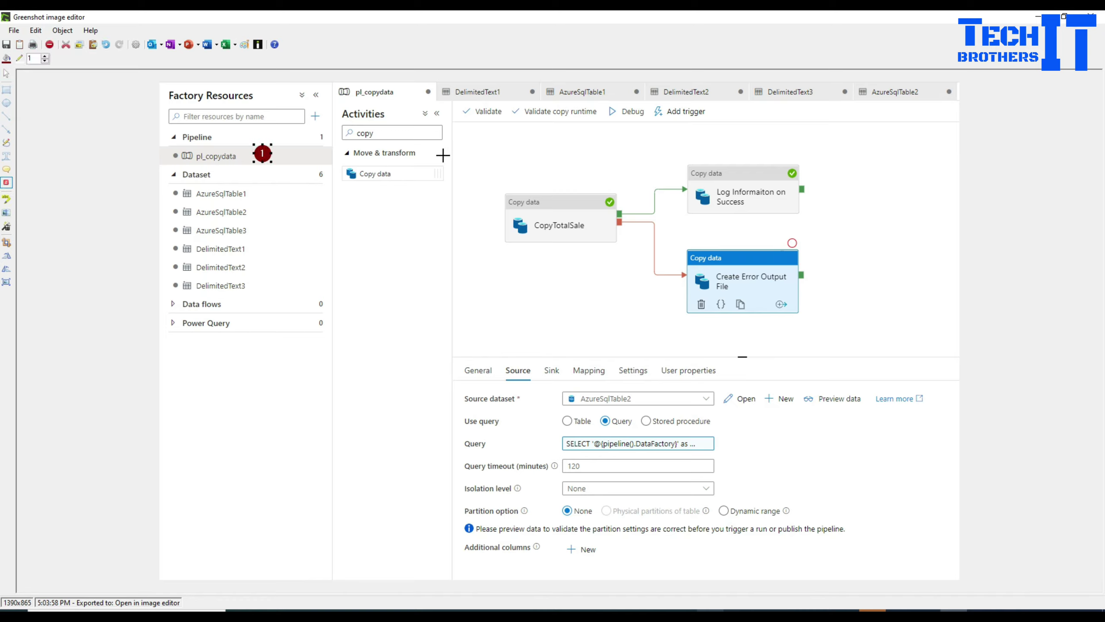
click(419, 170)
click(562, 185)
click(725, 158)
click(734, 243)
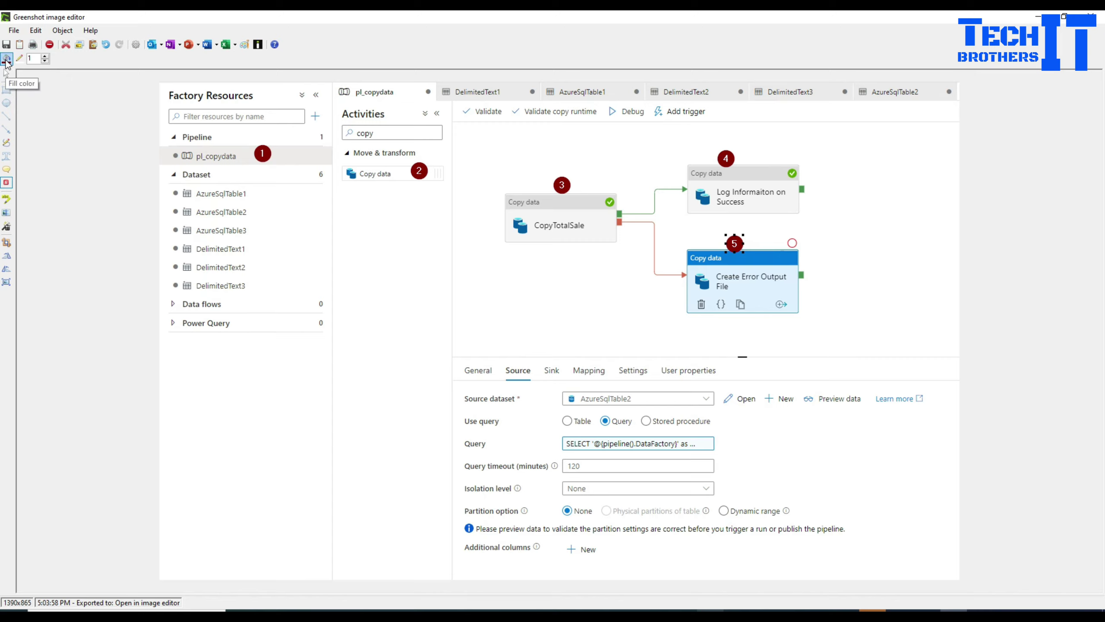
- Change the fill color of counter 5 to bright green
click(6, 59)
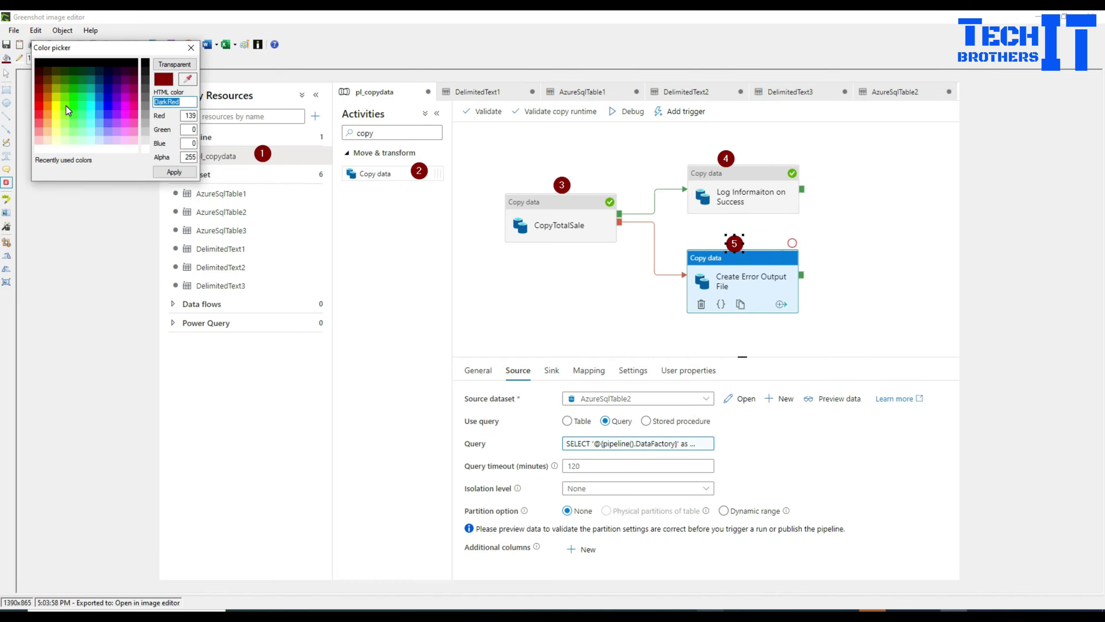
click(67, 110)
click(174, 172)
- Place six more green counters, 6 to 11, next to Dataset, around CopyTotalSale and above Log Informaiton on Success
click(280, 173)
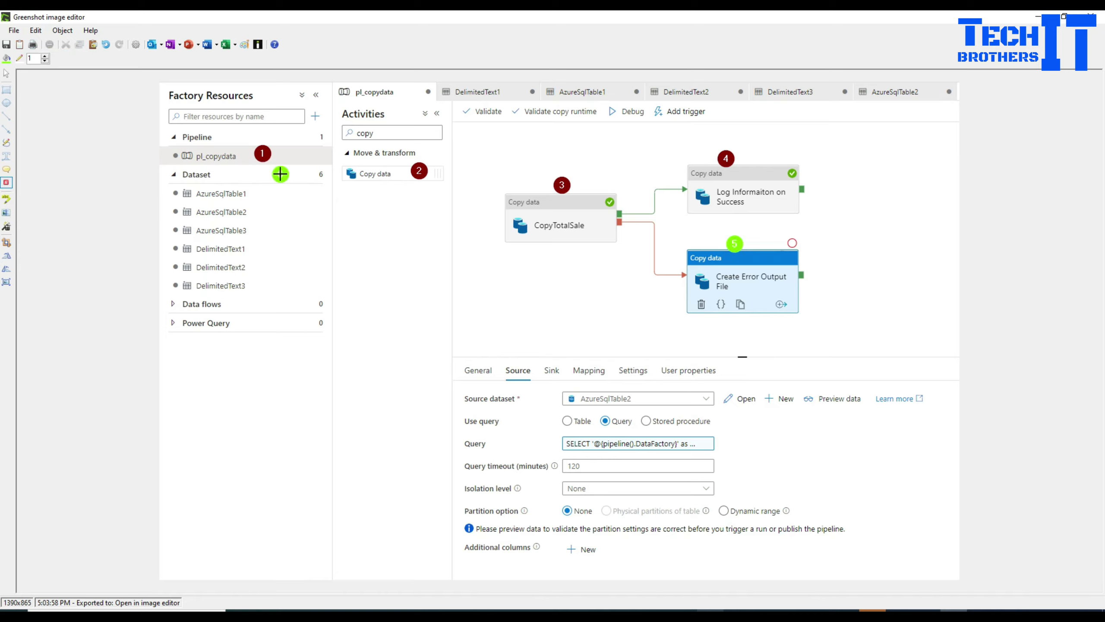
click(466, 175)
click(598, 173)
click(677, 156)
click(708, 145)
click(753, 141)
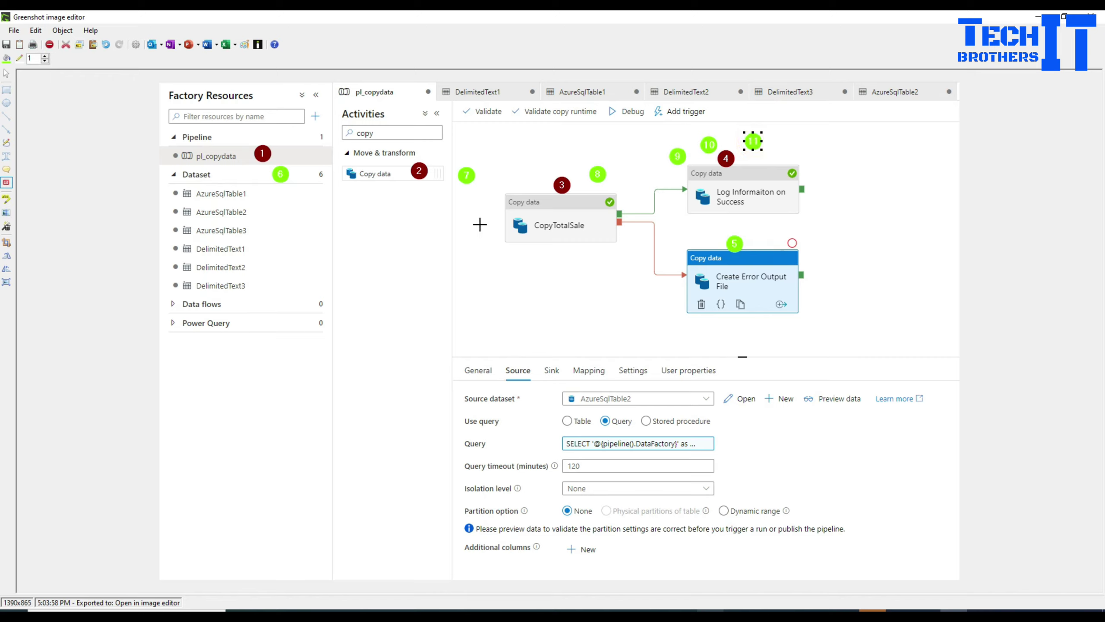
- Draw a red rectangle around the six datasets listed under Dataset, from AzureSqlTable1 to DelimitedText3
click(7, 74)
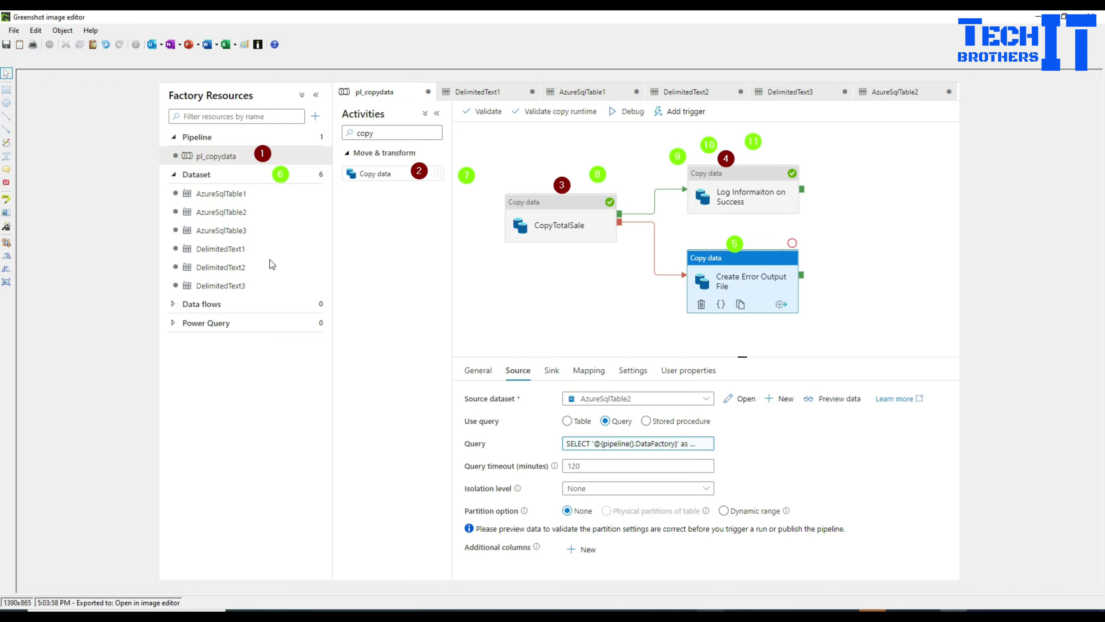
click(274, 246)
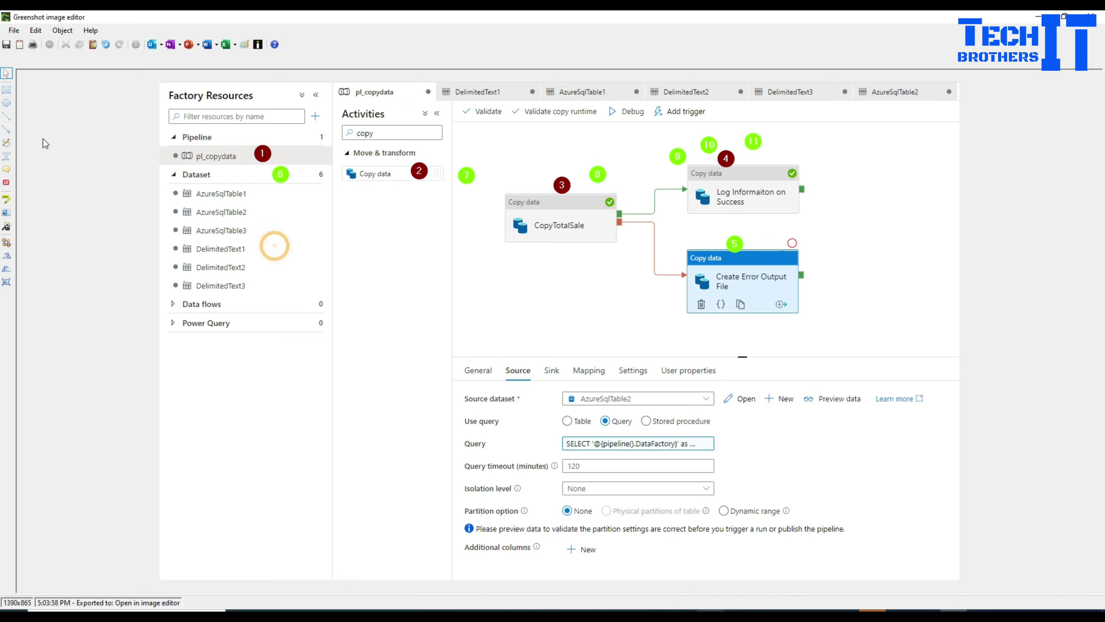
click(7, 94)
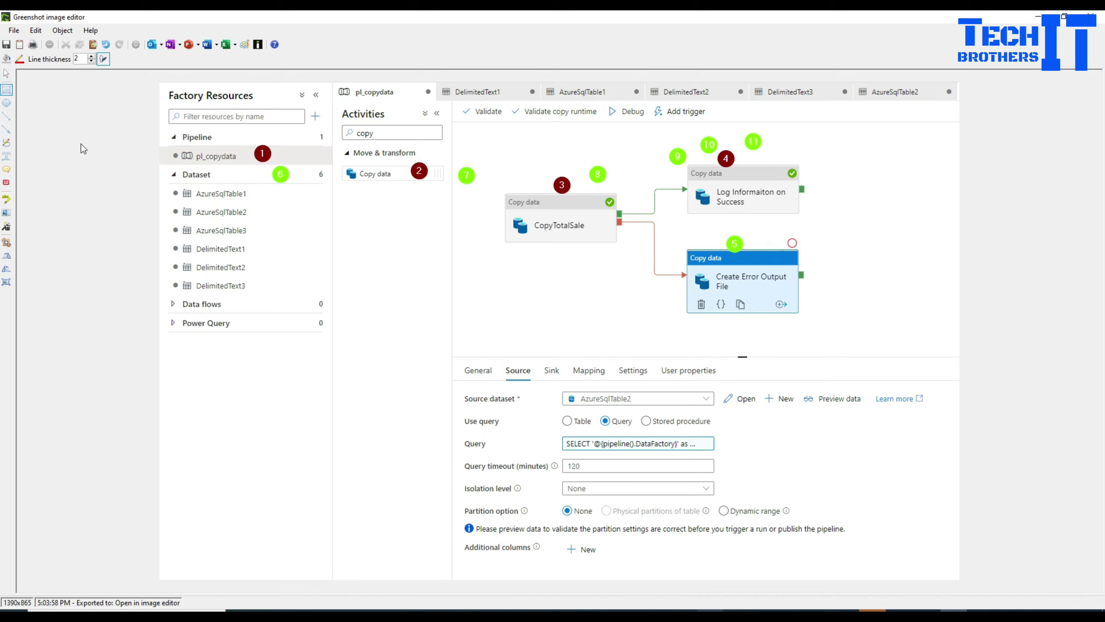
mouse_move(165, 184)
mouse_down()
mouse_move(201, 232)
mouse_move(261, 279)
mouse_move(275, 311)
mouse_move(274, 296)
mouse_up()
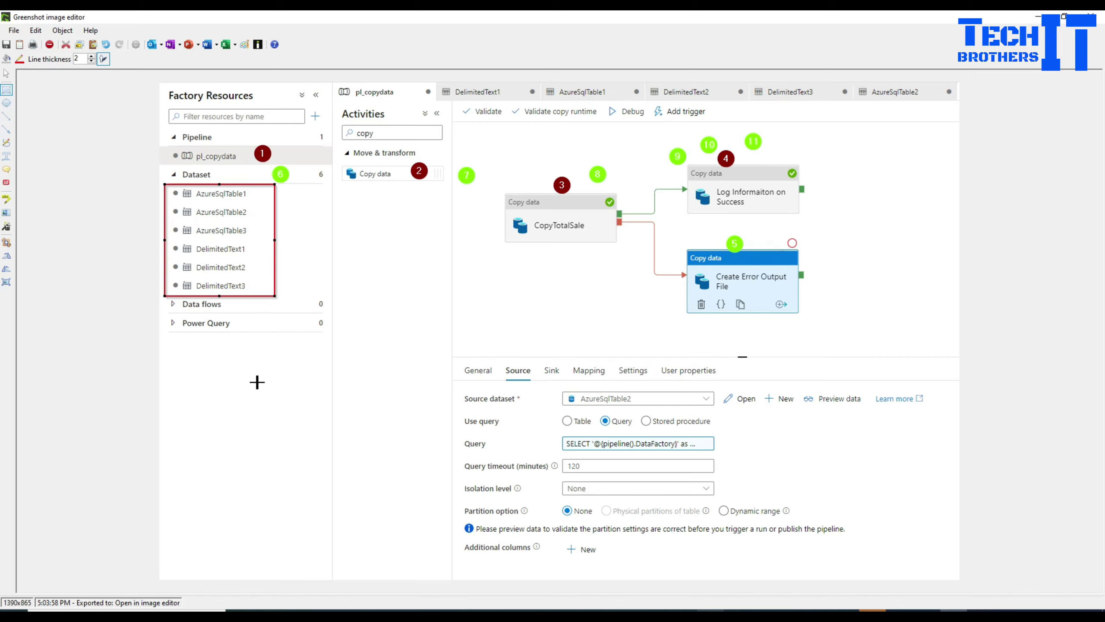
- Draw a red ellipse around the Create Error Output File activity and enlarge it to enclose the activity with some margin
click(9, 106)
mouse_move(675, 232)
mouse_down()
mouse_move(775, 308)
mouse_move(832, 330)
mouse_up()
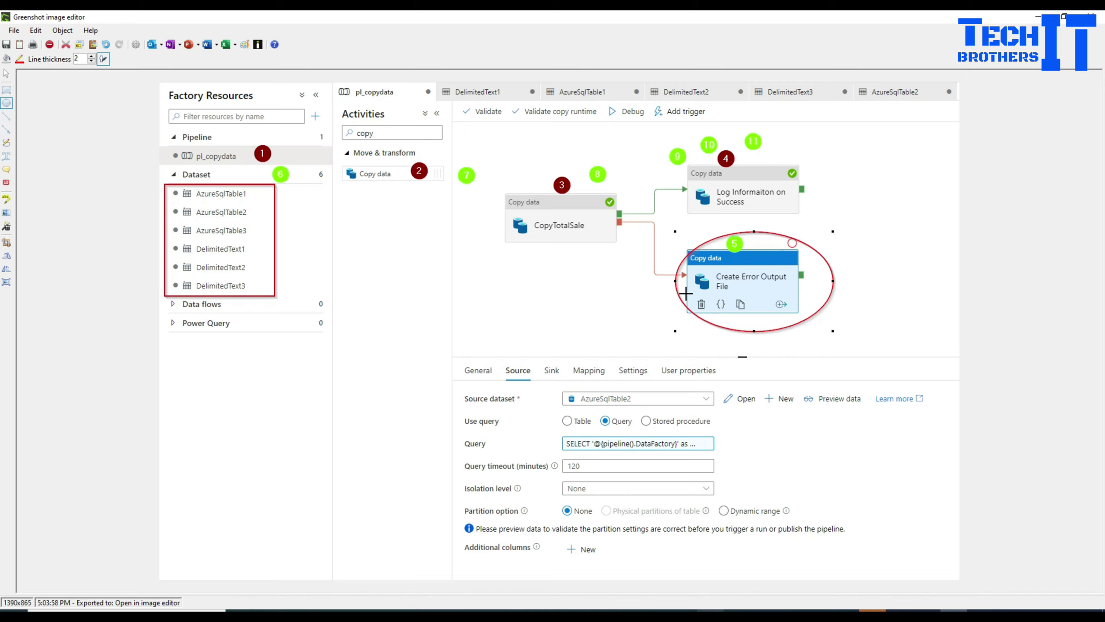
drag(675, 329, 655, 329)
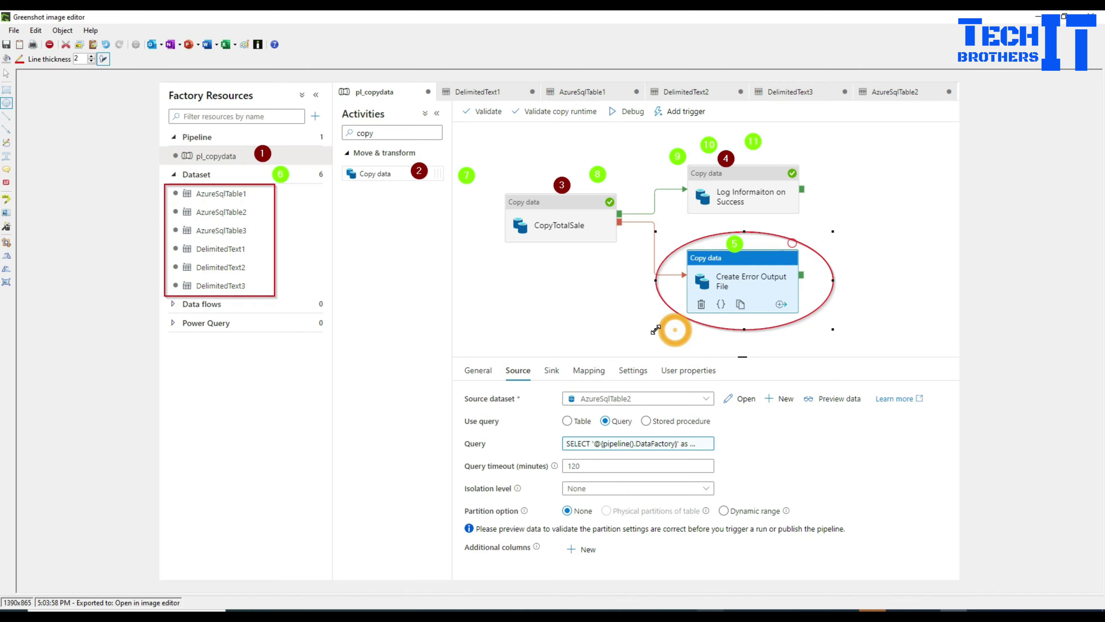
drag(744, 231, 744, 222)
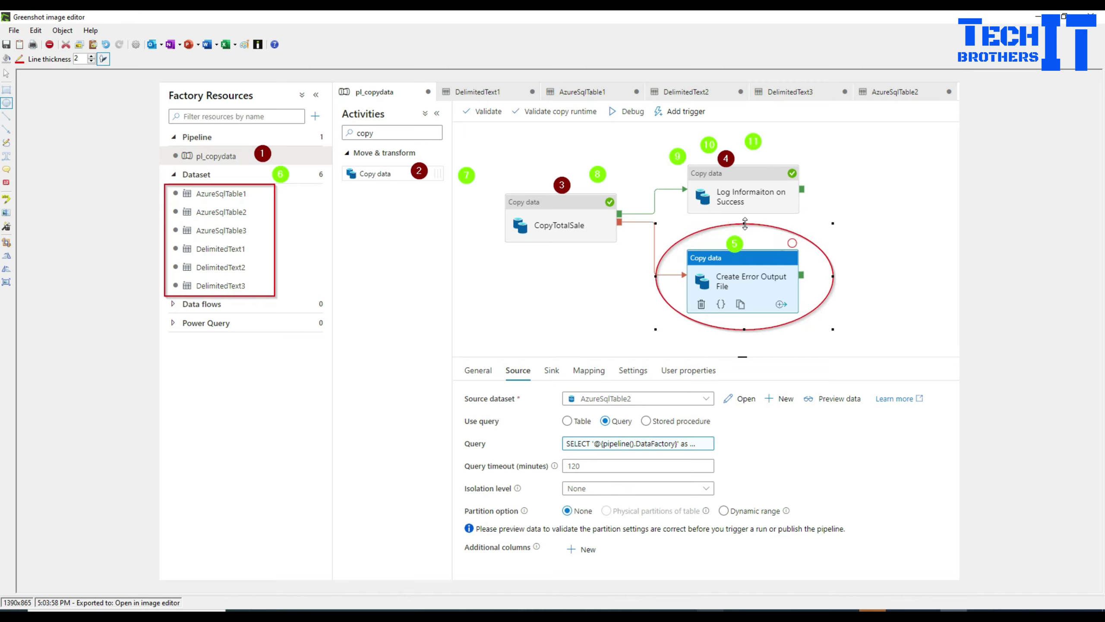
- Draw a straight red line on the canvas and reposition it vertically below the CopyTotalSale activity
click(8, 120)
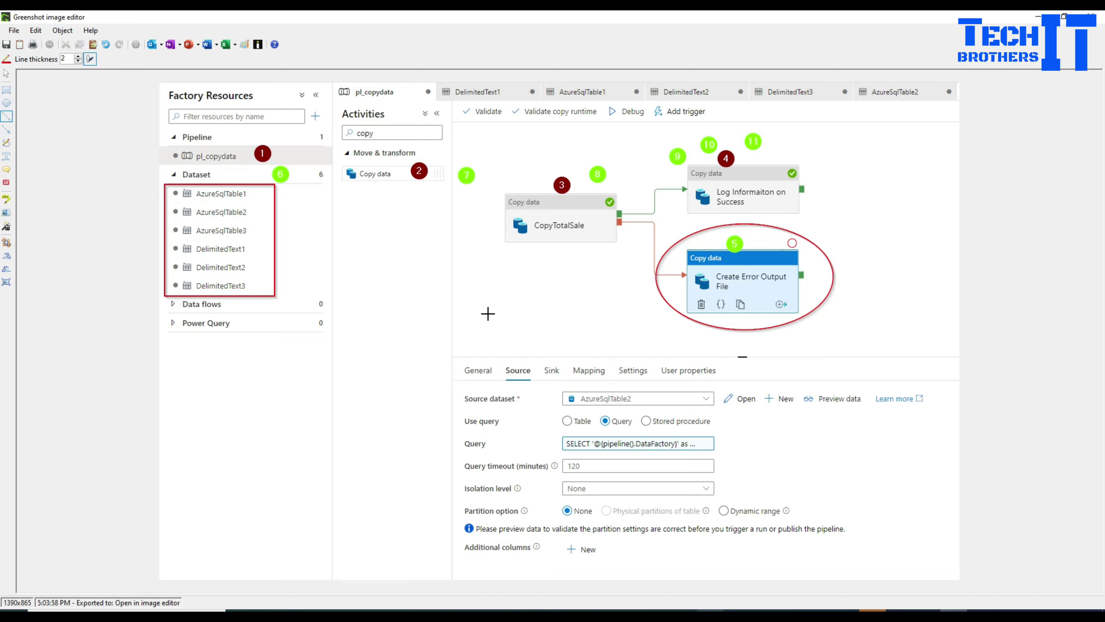
drag(547, 284, 657, 281)
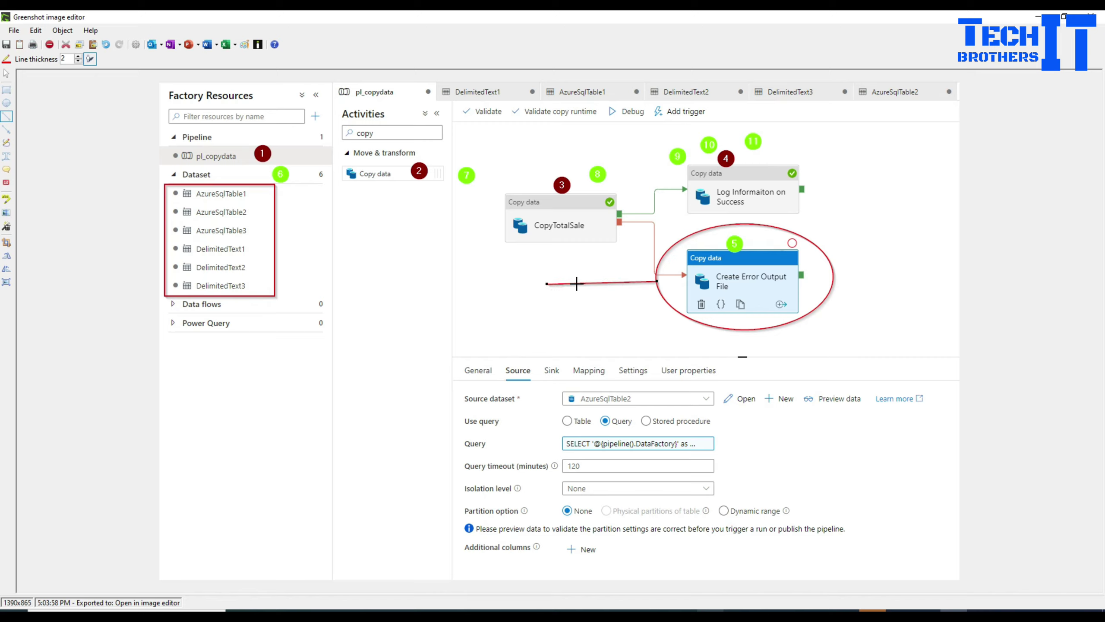
click(6, 73)
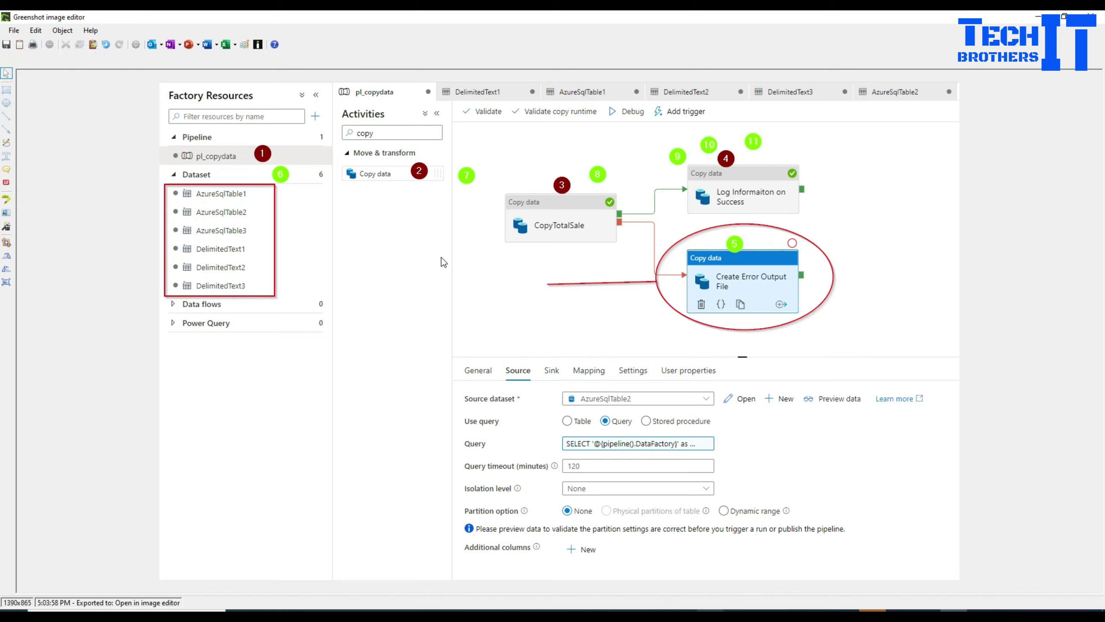
drag(588, 286, 504, 349)
click(544, 305)
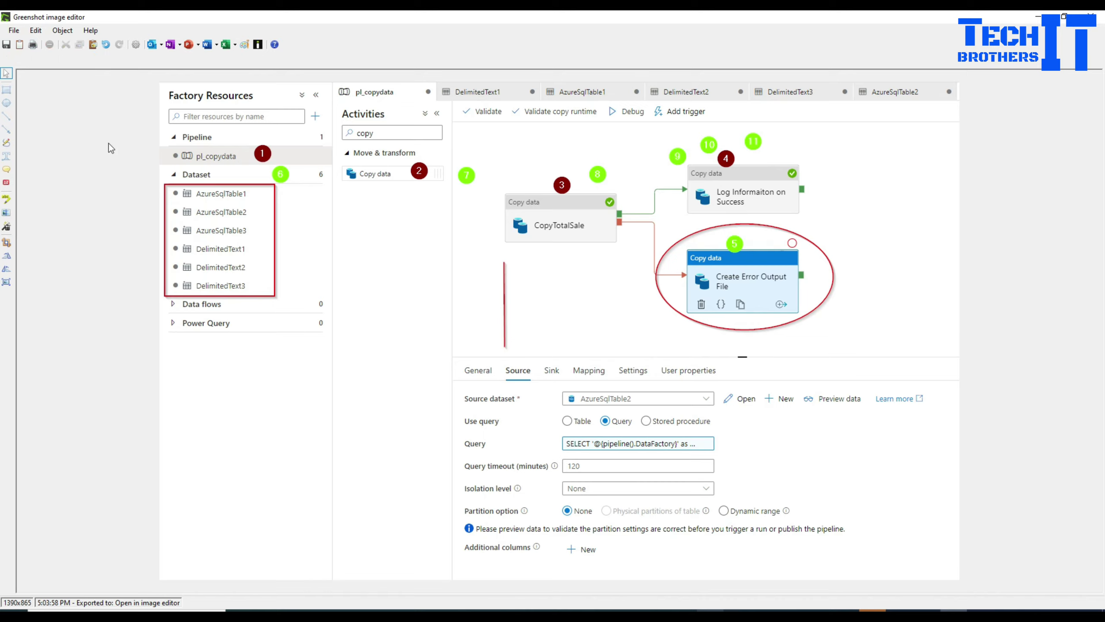
- Try out the arrow tool with two upward arrows below CopyTotalSale and three short diagonal arrows elsewhere on the image
click(7, 132)
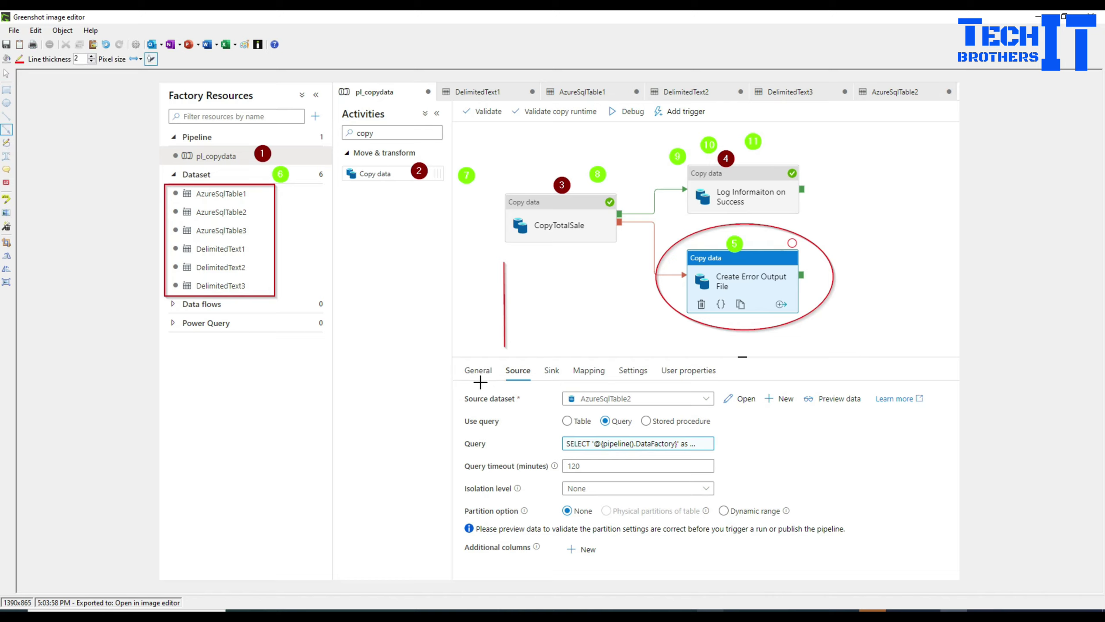
drag(570, 255, 573, 302)
drag(568, 253, 572, 348)
mouse_move(573, 306)
mouse_down()
mouse_move(574, 252)
mouse_move(602, 291)
mouse_up()
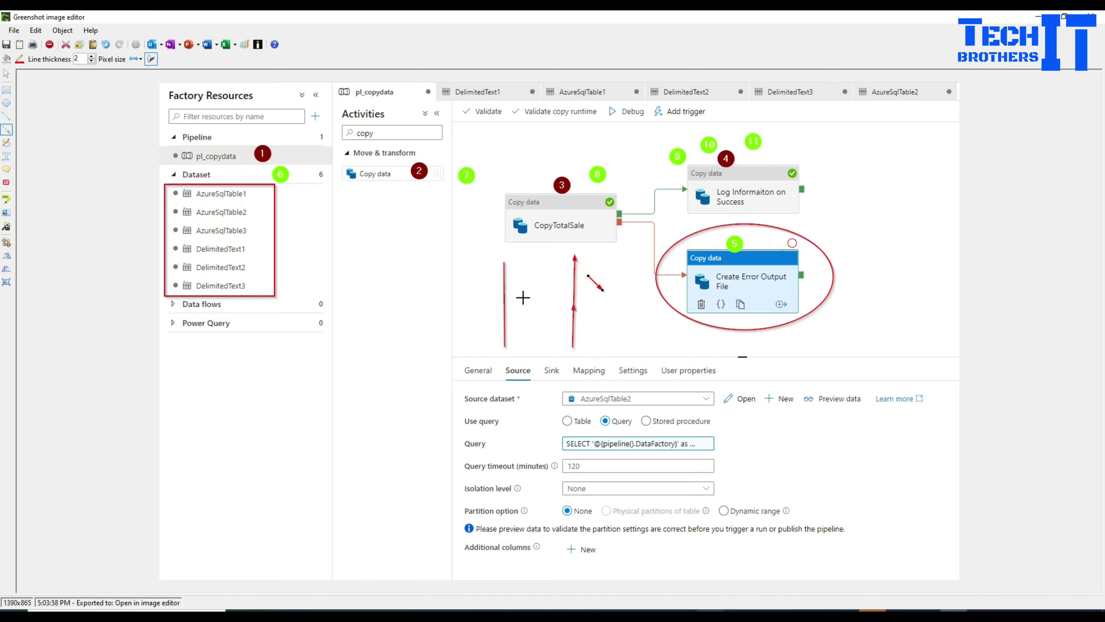
drag(348, 276, 363, 291)
drag(390, 236, 404, 249)
- Undo the last four arrows
key(ctrl+z)
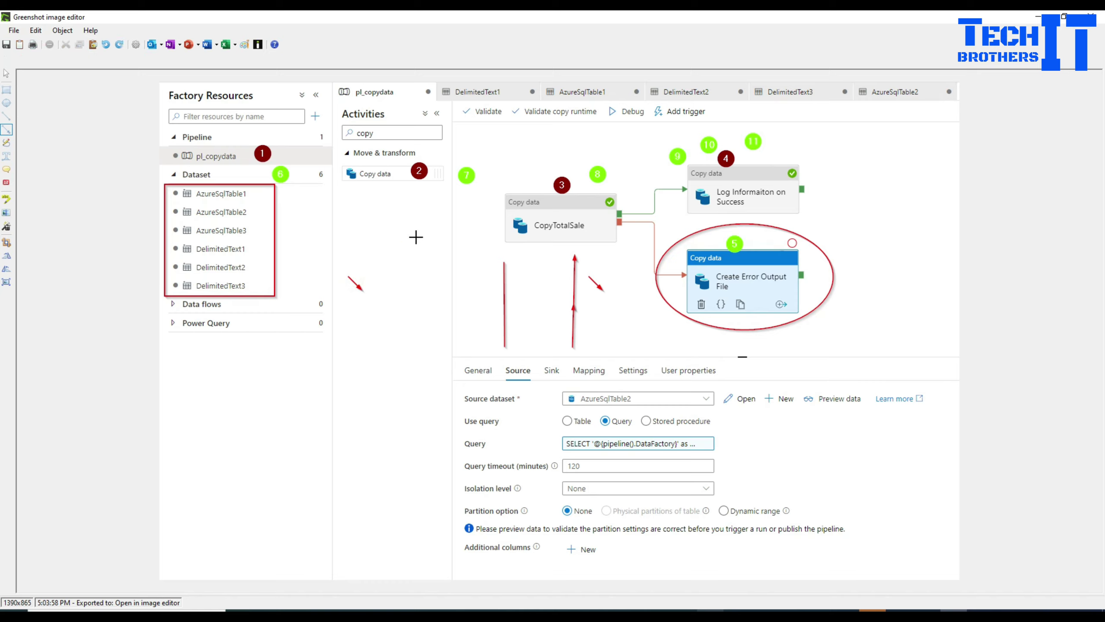
key(ctrl+z)
key(ctrl+z)
key(ctrl+z)
- Try adjusting the line thickness of the short upward arrow below CopyTotalSale, and remove that arrow
click(6, 73)
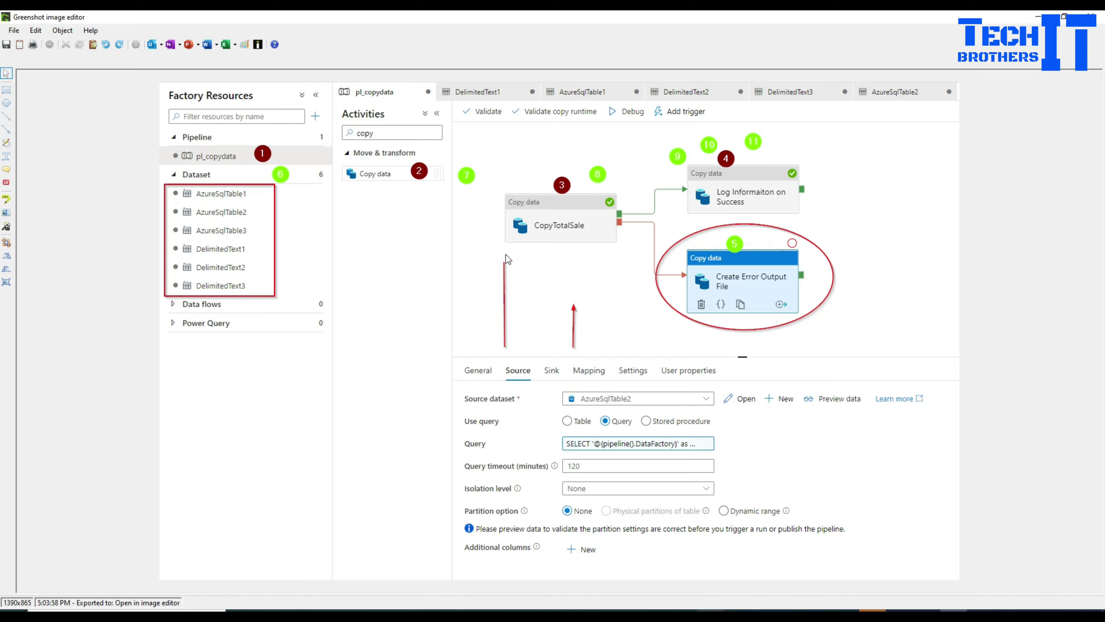
click(575, 311)
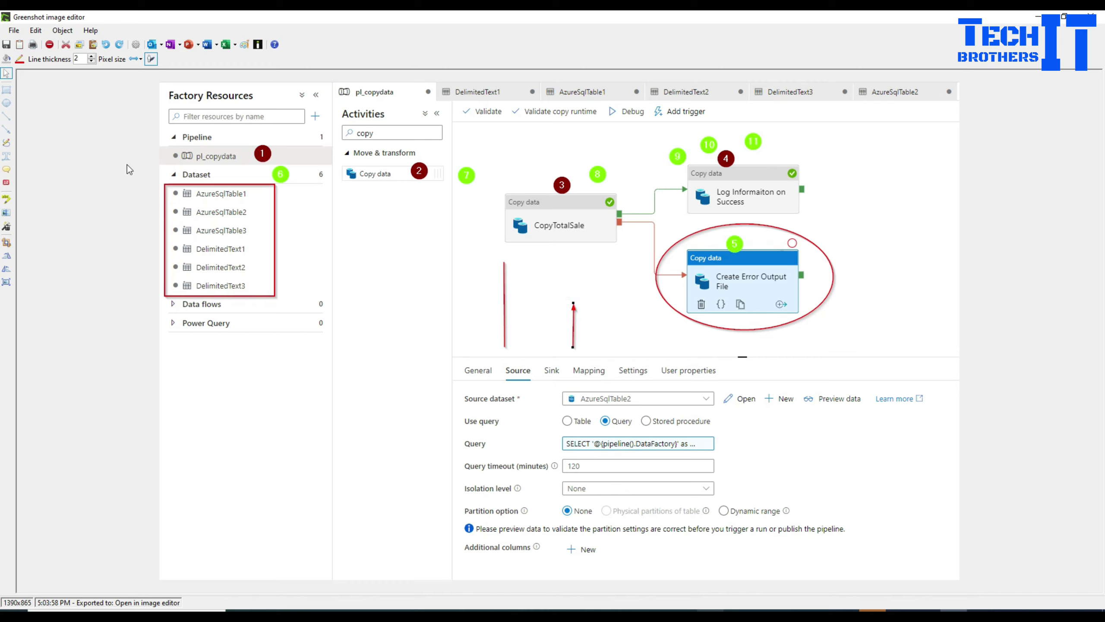
click(92, 61)
click(92, 59)
click(556, 292)
- Draw a short downward arrow below CopyTotalSale and set its line thickness to 10
click(7, 129)
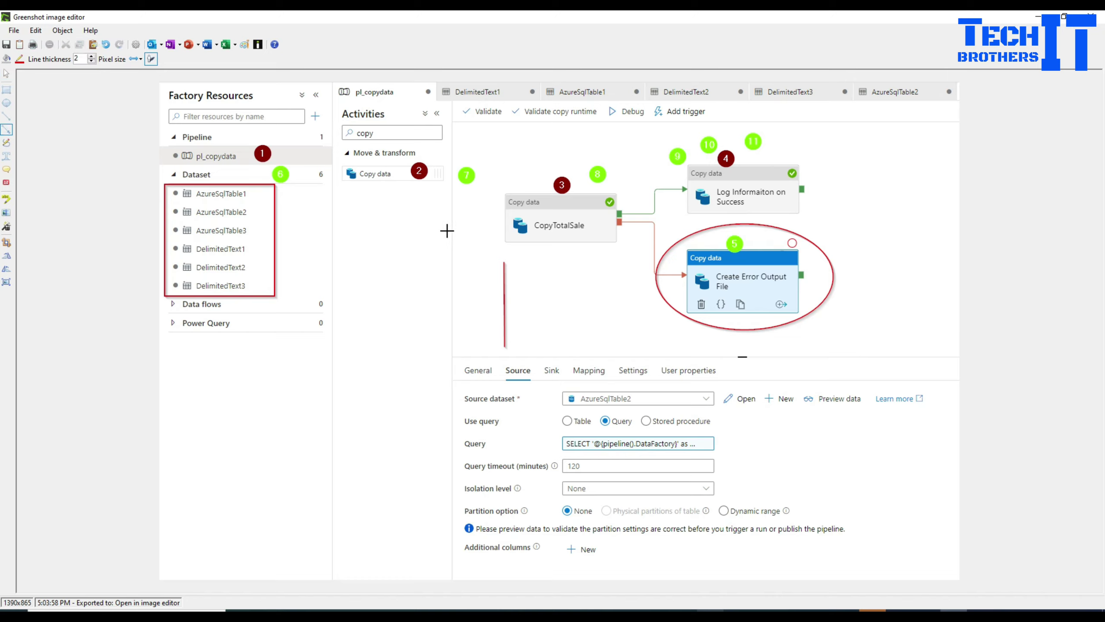
drag(572, 262, 573, 306)
double_click(77, 59)
text(20)
key(Return)
click(78, 57)
key(Return)
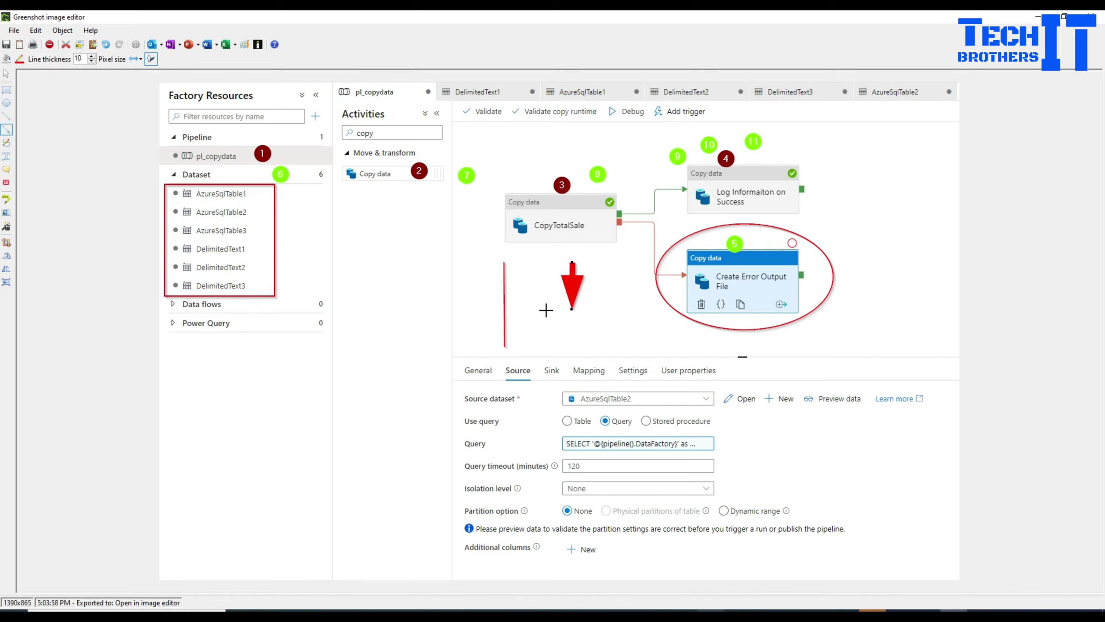
- Extend the downward arrow to the Mapping tab and add three more thick arrows, one toward the vertical line and two beside the ellipse
drag(572, 307, 575, 357)
drag(572, 265, 500, 290)
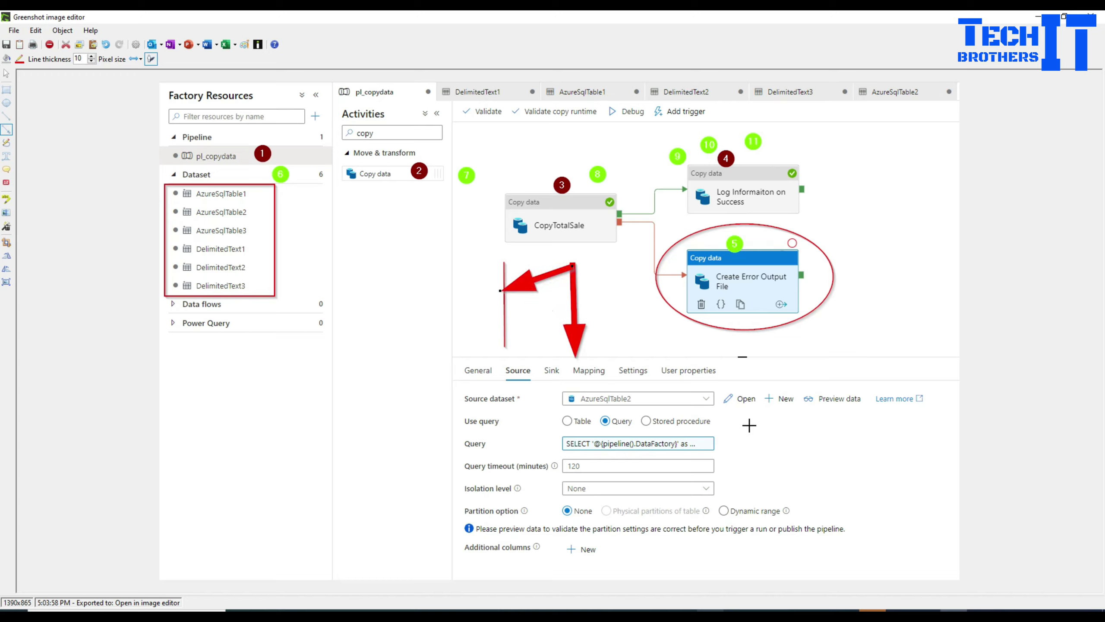
drag(893, 192, 839, 240)
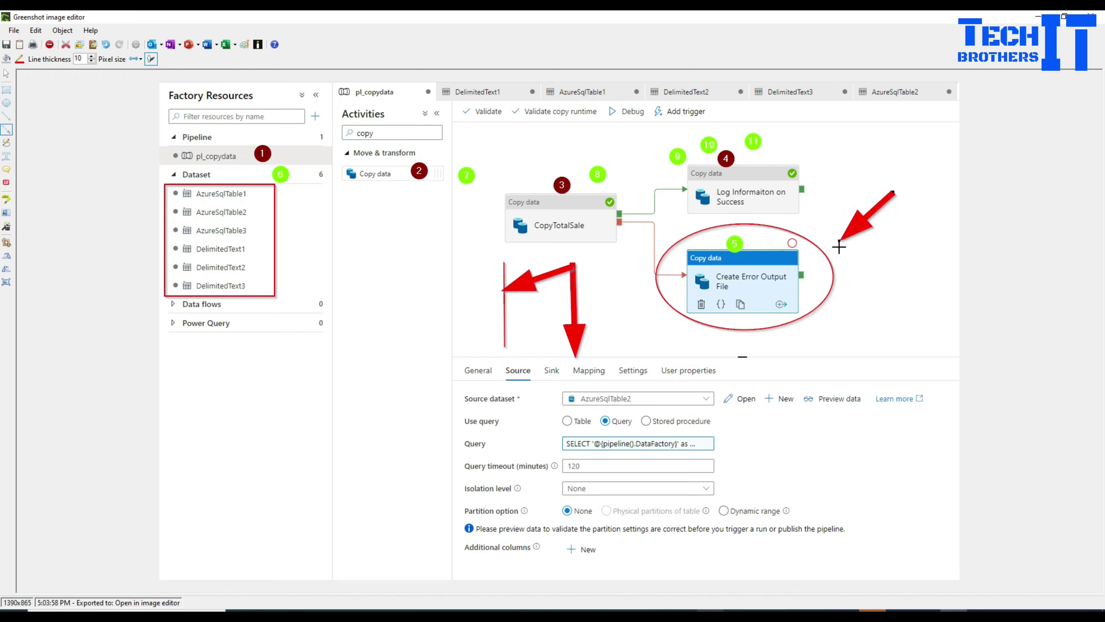
mouse_move(843, 279)
mouse_down()
mouse_move(814, 307)
mouse_move(919, 218)
mouse_up()
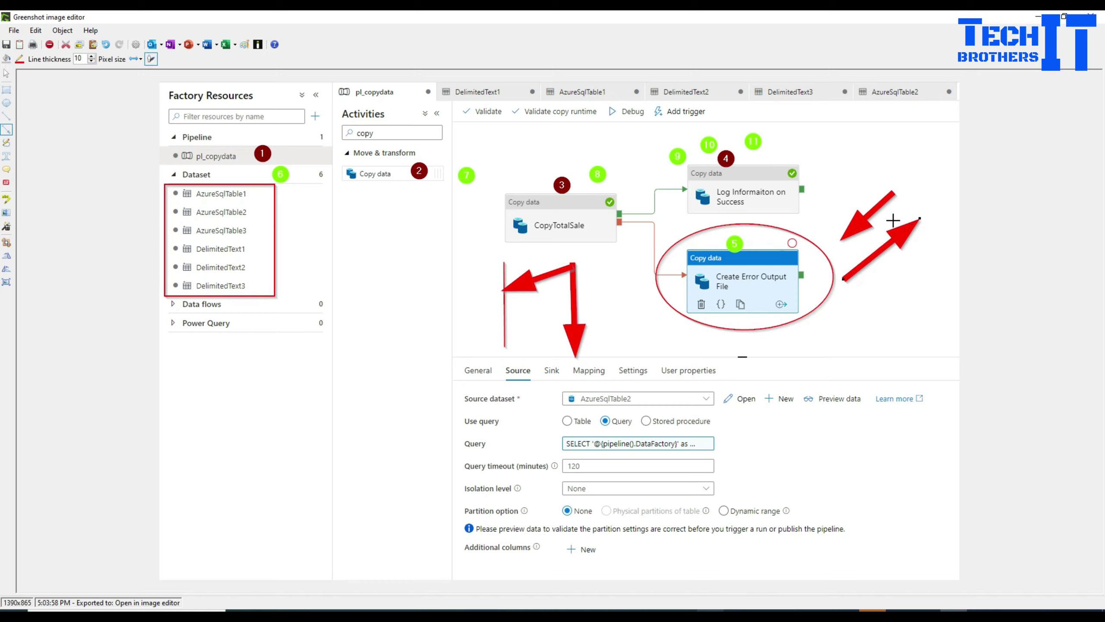
- Set the arrow fill colour to #7FFF00 and draw a short downward arrow below the Copy data activity
click(5, 75)
click(7, 59)
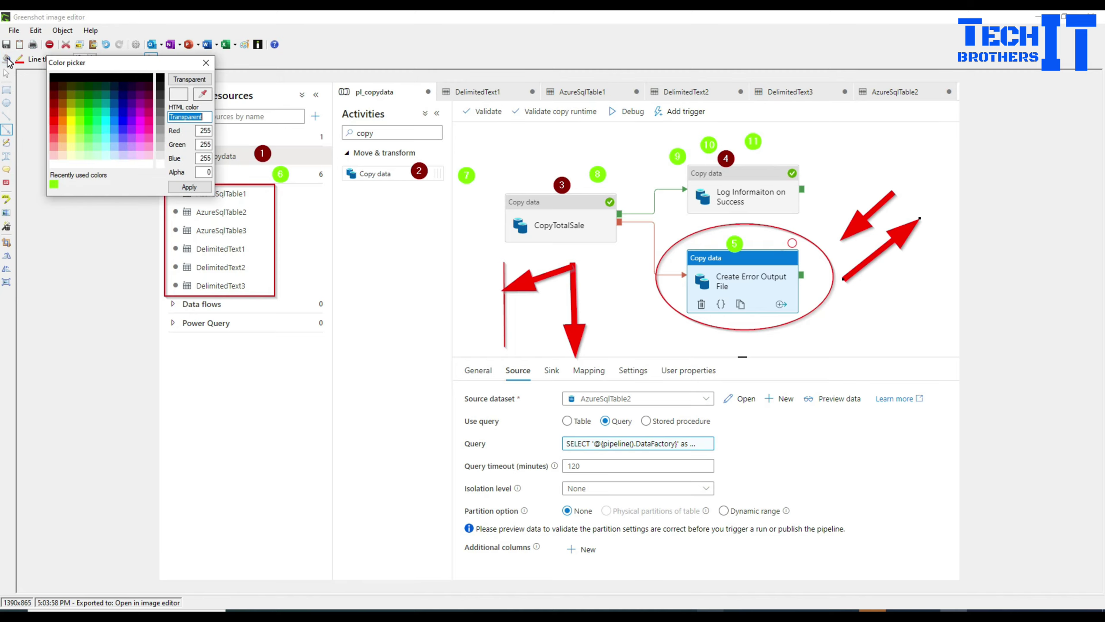
click(80, 118)
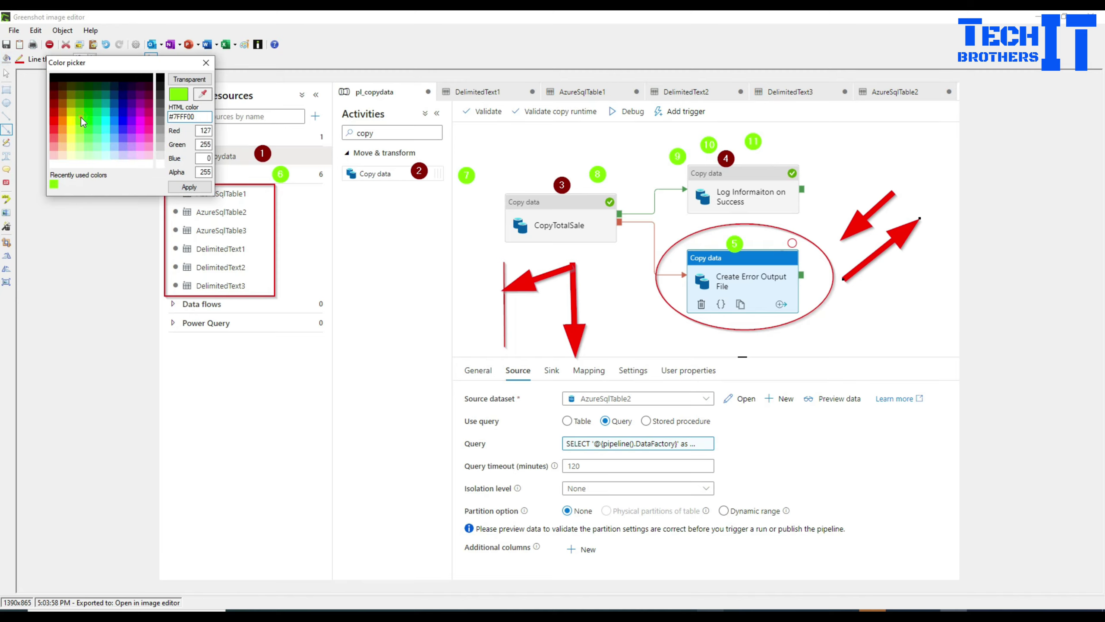
click(385, 209)
click(189, 187)
drag(390, 191, 387, 241)
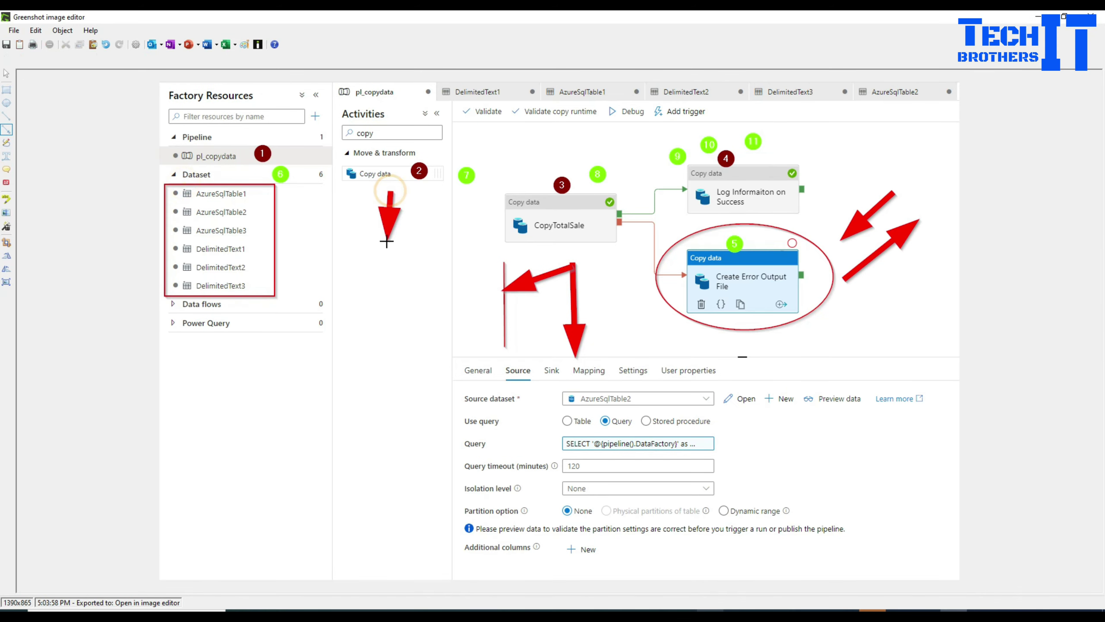
- Set the arrow fill colour to #00FF00 and draw a short arrow across the one below the Copy data activity
click(18, 60)
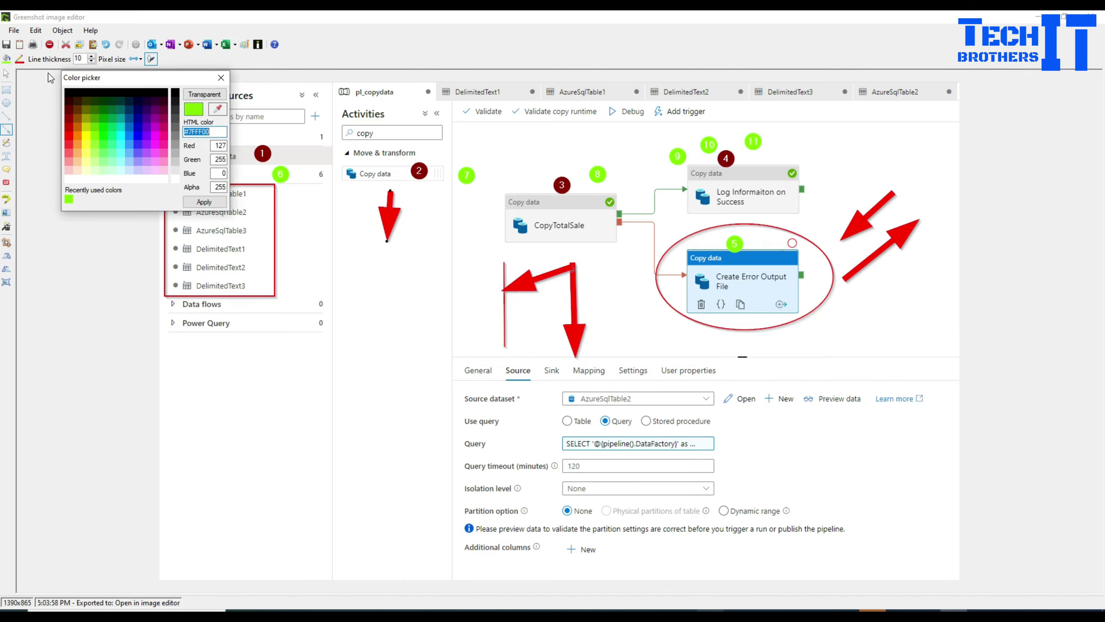
click(98, 137)
click(204, 201)
click(389, 216)
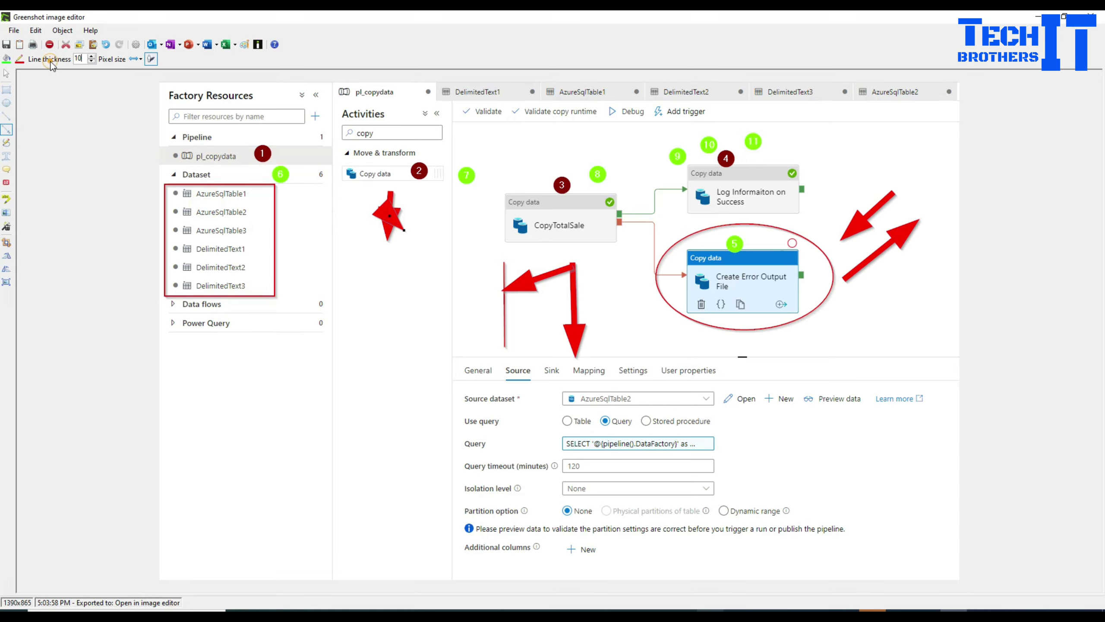
- Apply the #00FF00 fill again and draw a diagonal arrow down across the empty area below the crossed arrows
click(7, 61)
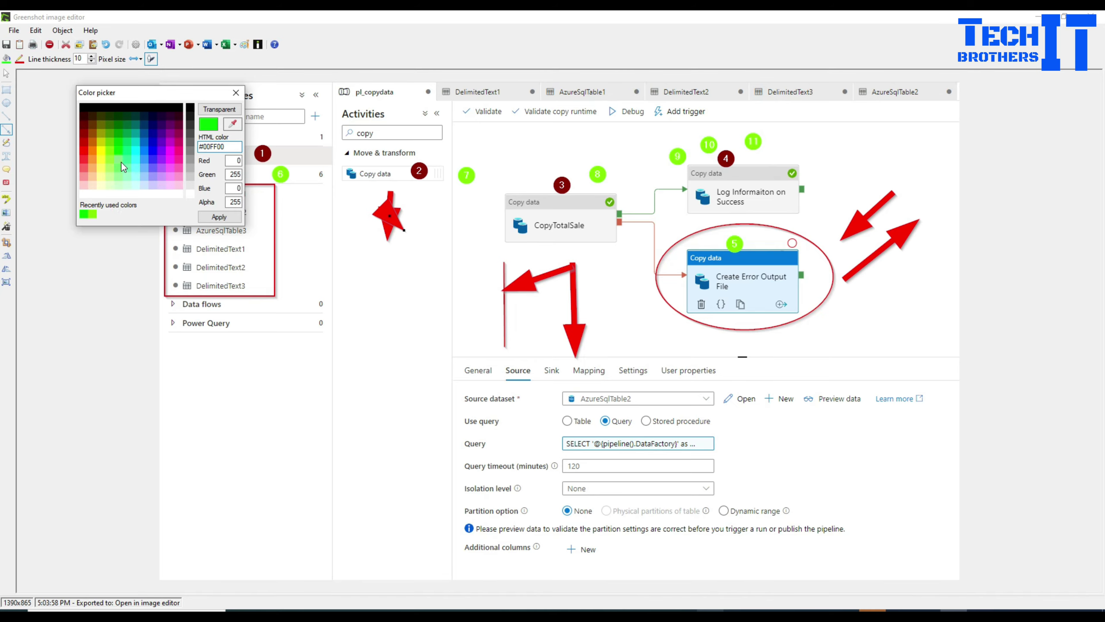
click(219, 217)
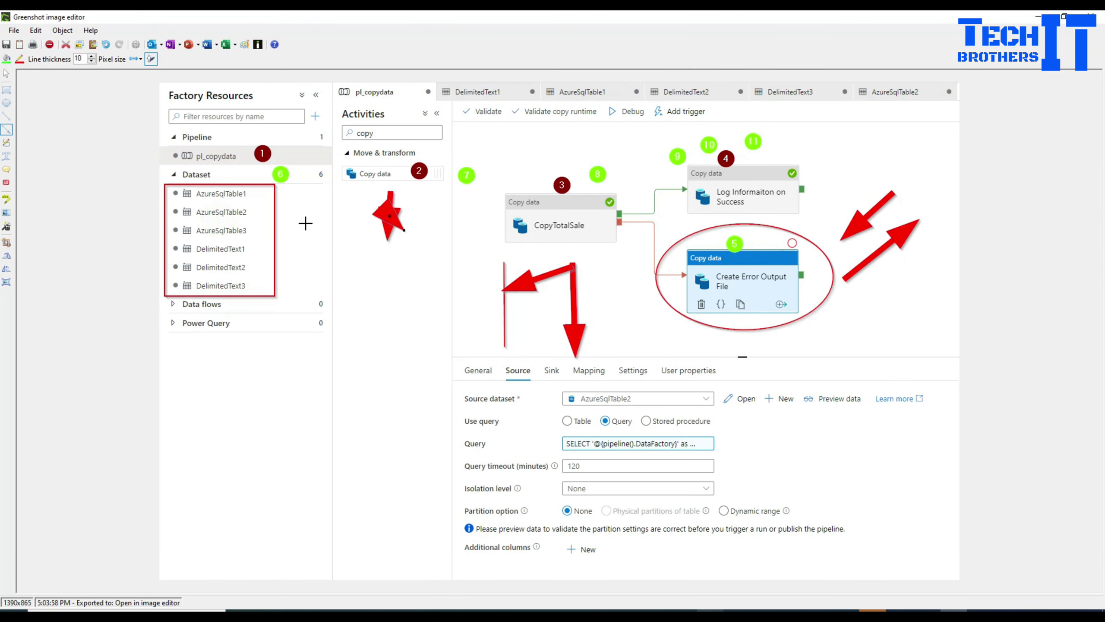
drag(352, 245, 393, 284)
- Change the diagonal arrow's line colour to green and draw another short green arrow beside it
click(19, 59)
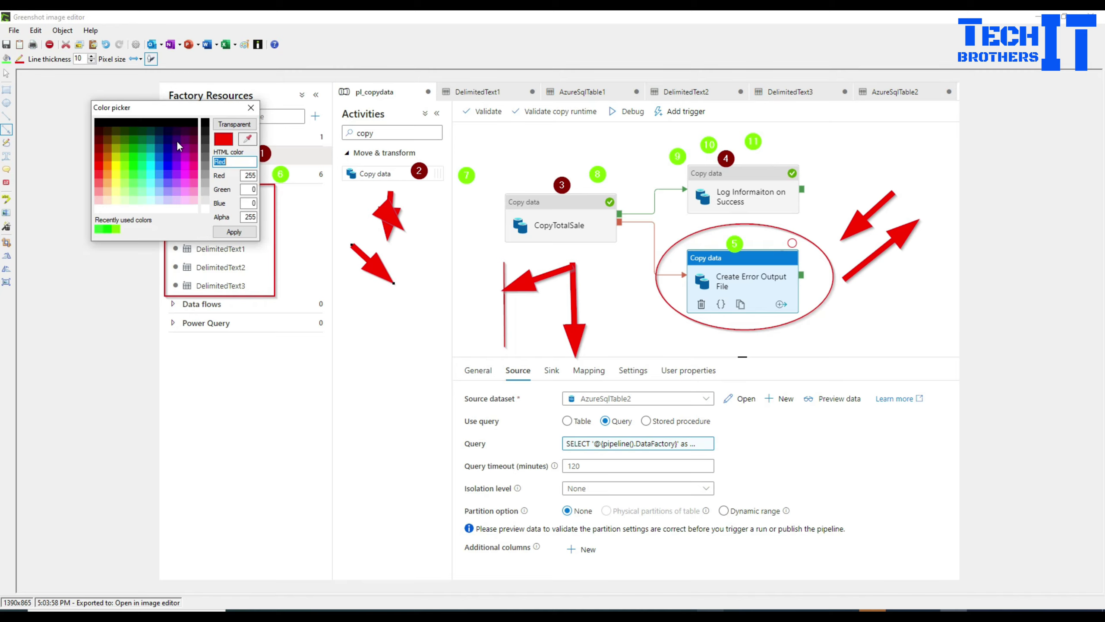
click(134, 167)
click(244, 234)
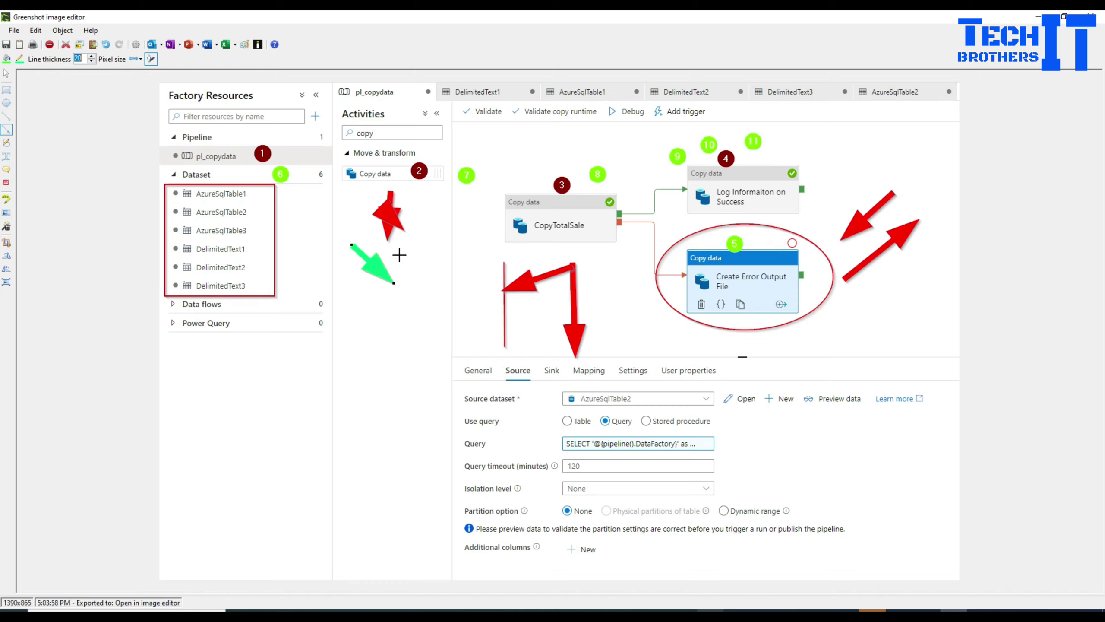
drag(429, 257, 443, 271)
- Draw a tall freehand squiggle with line thickness 10 over the two arrows beside the ellipse
click(7, 146)
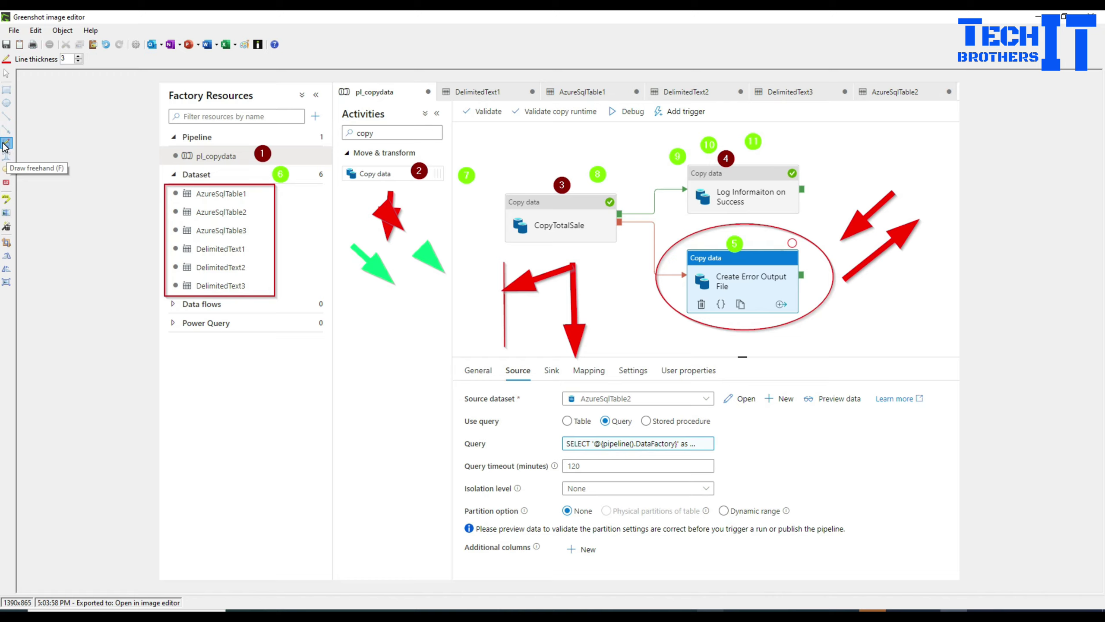
double_click(68, 59)
text(10)
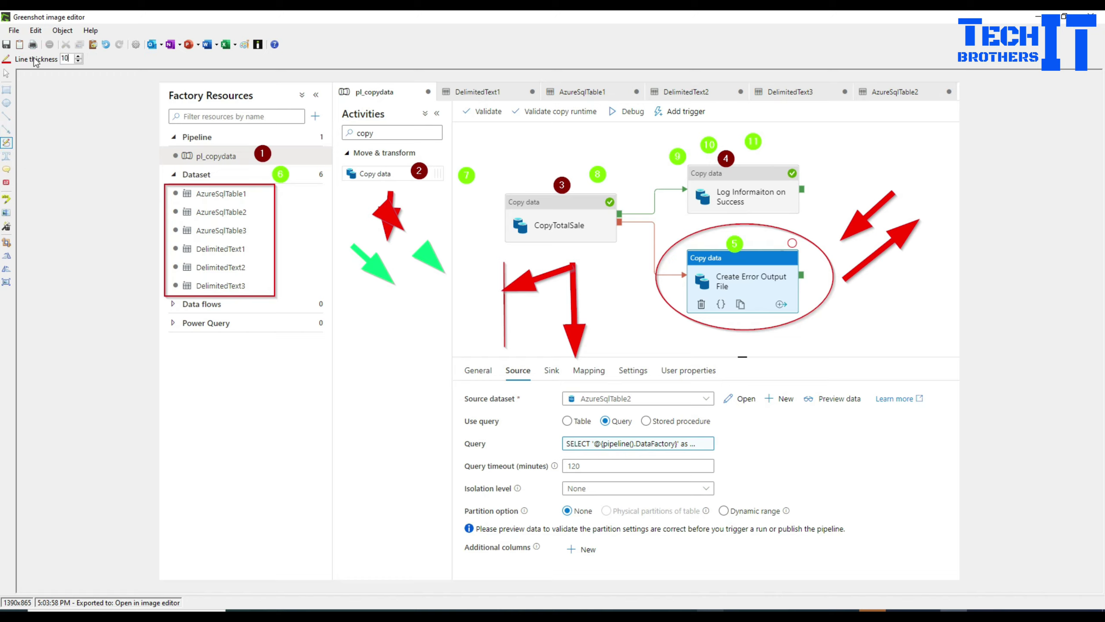
drag(868, 139, 886, 339)
- Change the freehand squiggle's line colour to dark blue
click(6, 59)
click(181, 164)
click(799, 170)
click(259, 247)
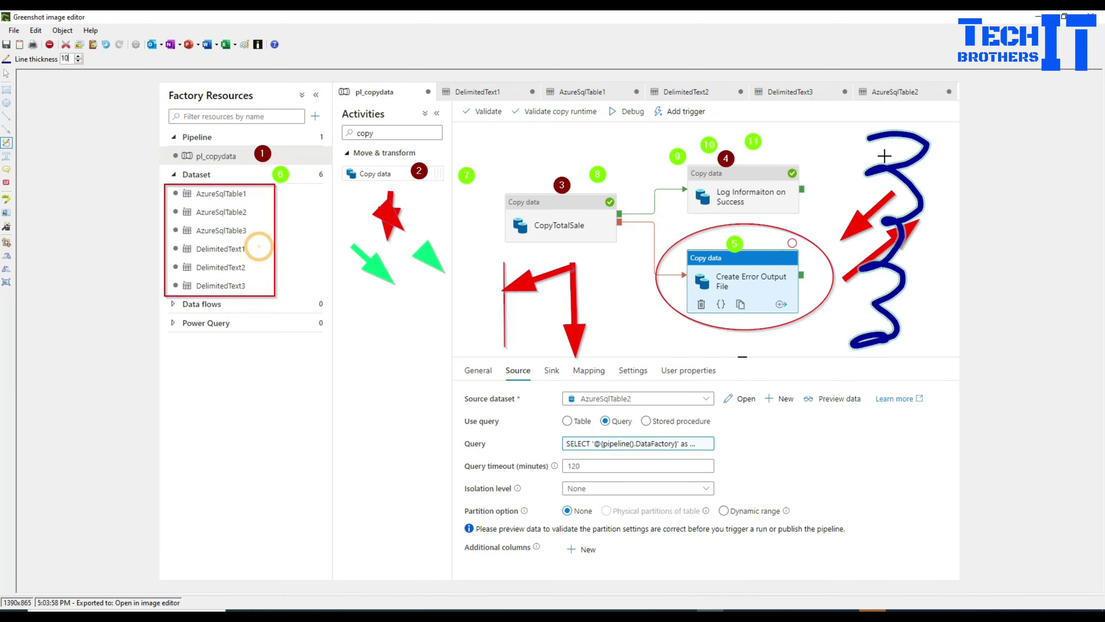
- Add a small text box below Power Query containing "This is my test text"
click(6, 156)
mouse_move(177, 359)
mouse_down()
mouse_move(218, 371)
mouse_move(233, 403)
mouse_up()
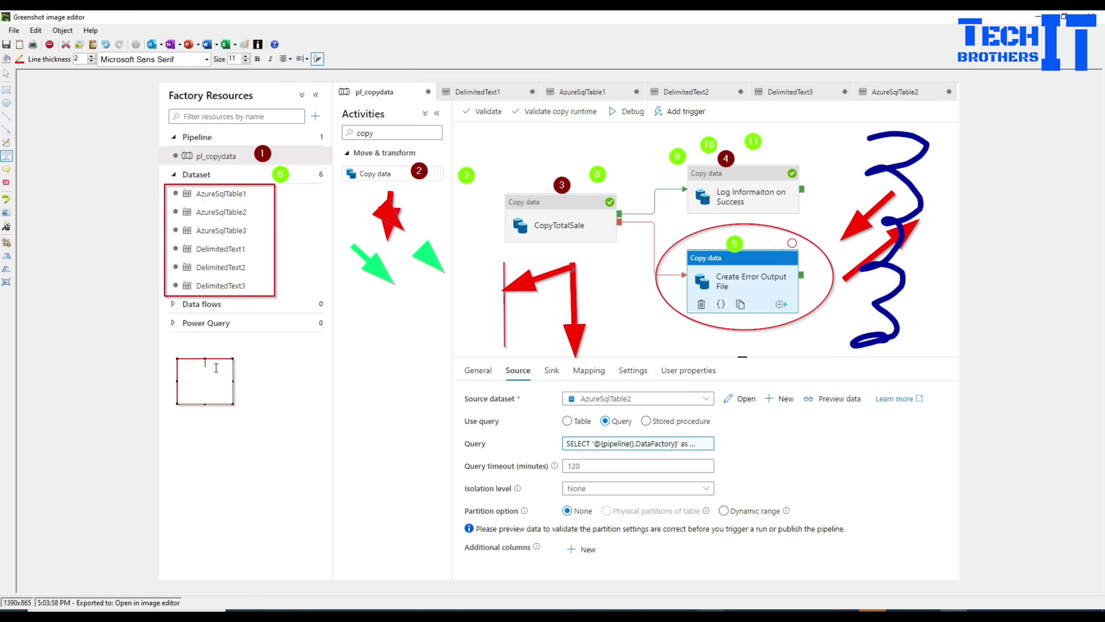
text(This is my test text)
- Set the test text box's line thickness to 10 and its font size to 20
drag(231, 365, 175, 362)
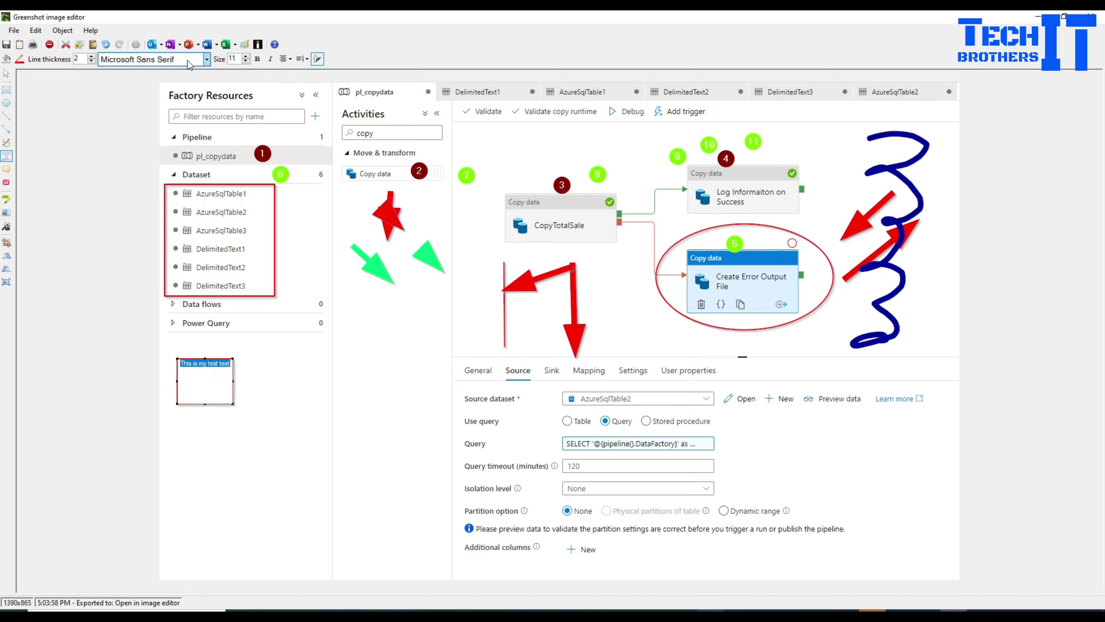
drag(84, 59, 71, 59)
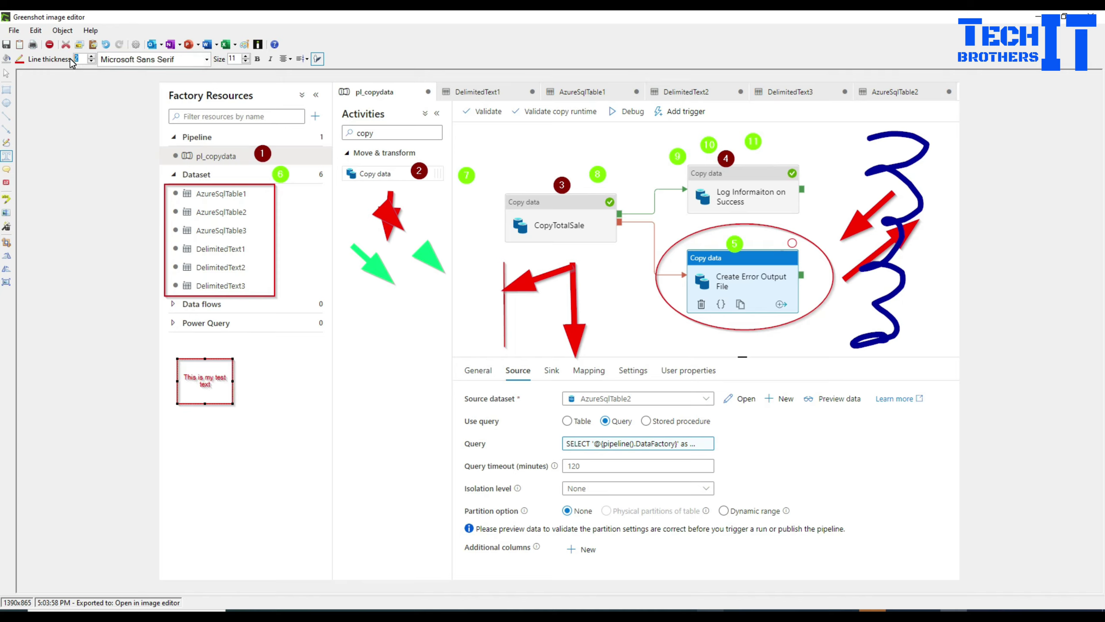
text(10)
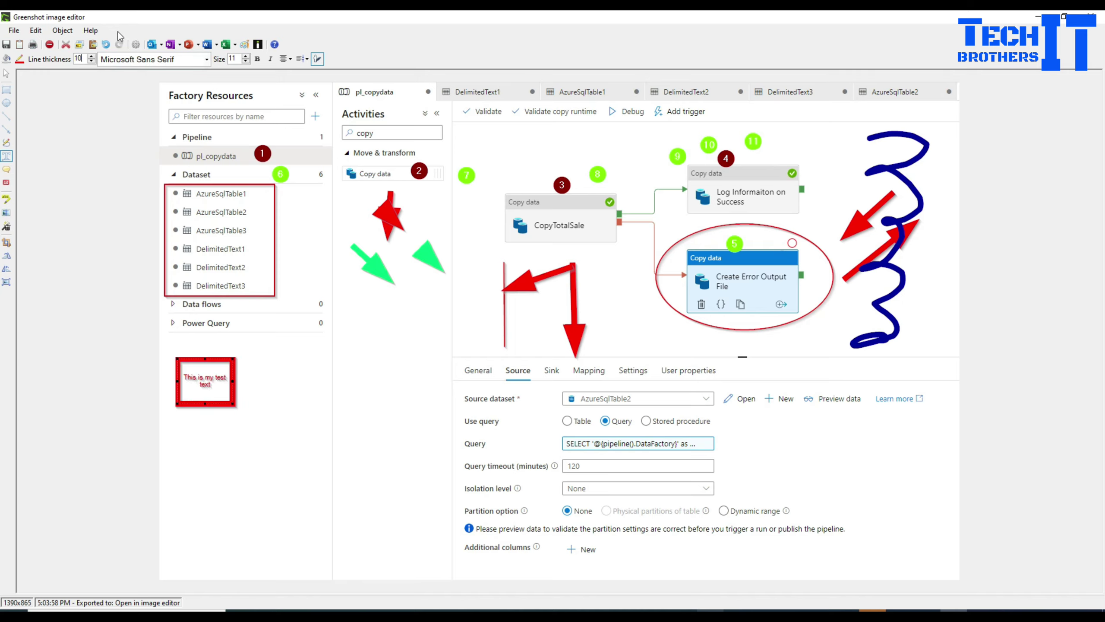
double_click(237, 59)
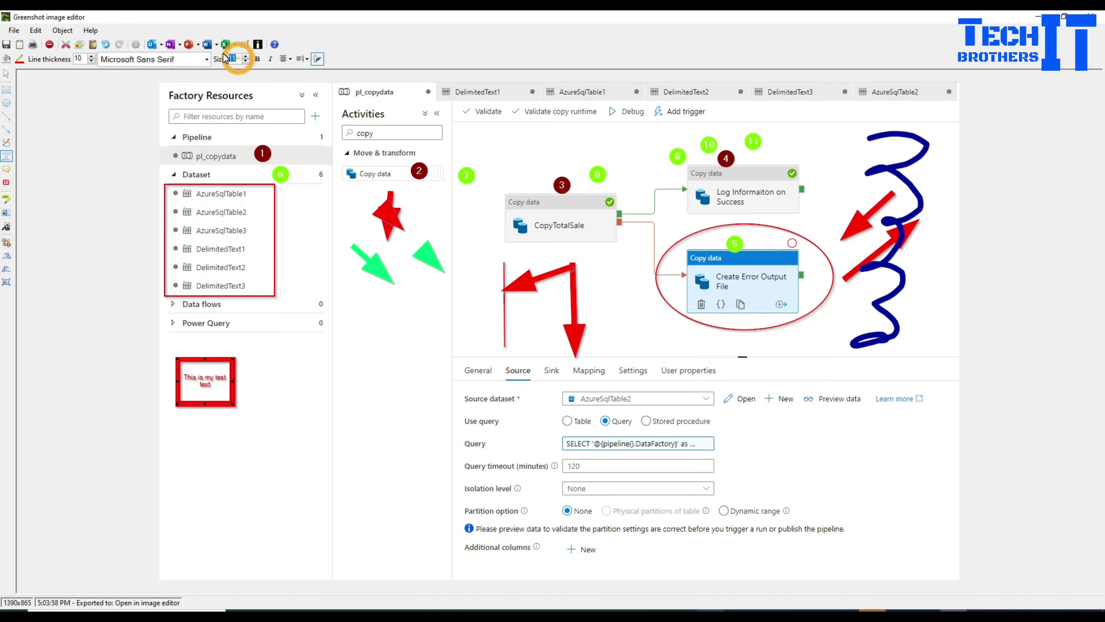
key(Return)
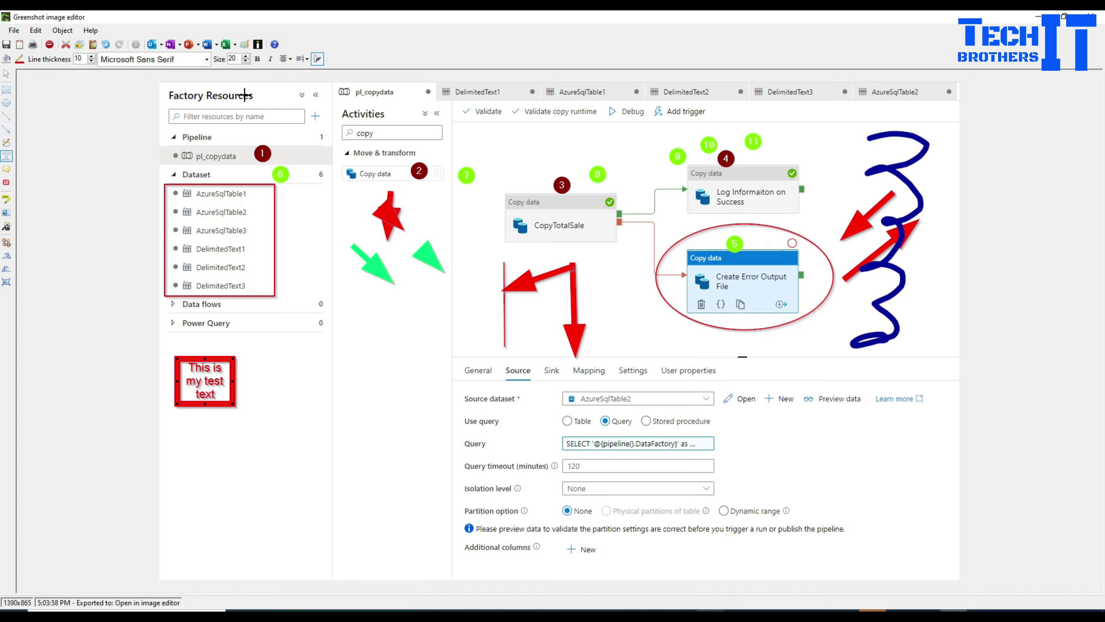
- Make the text in the test text box bold and italic
click(257, 59)
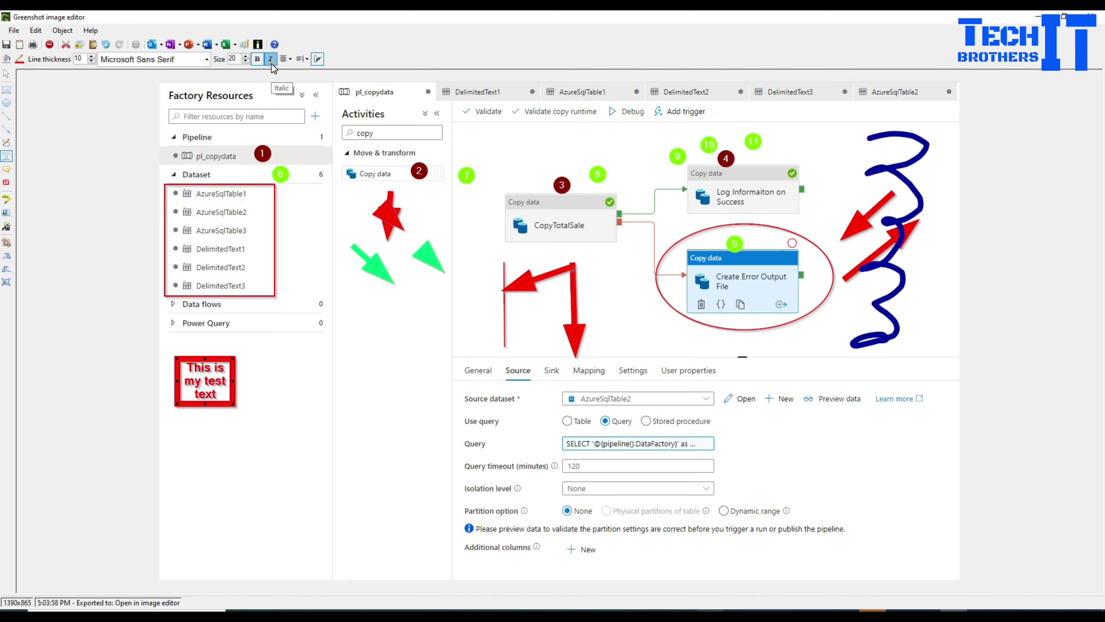
click(271, 60)
click(285, 59)
click(307, 84)
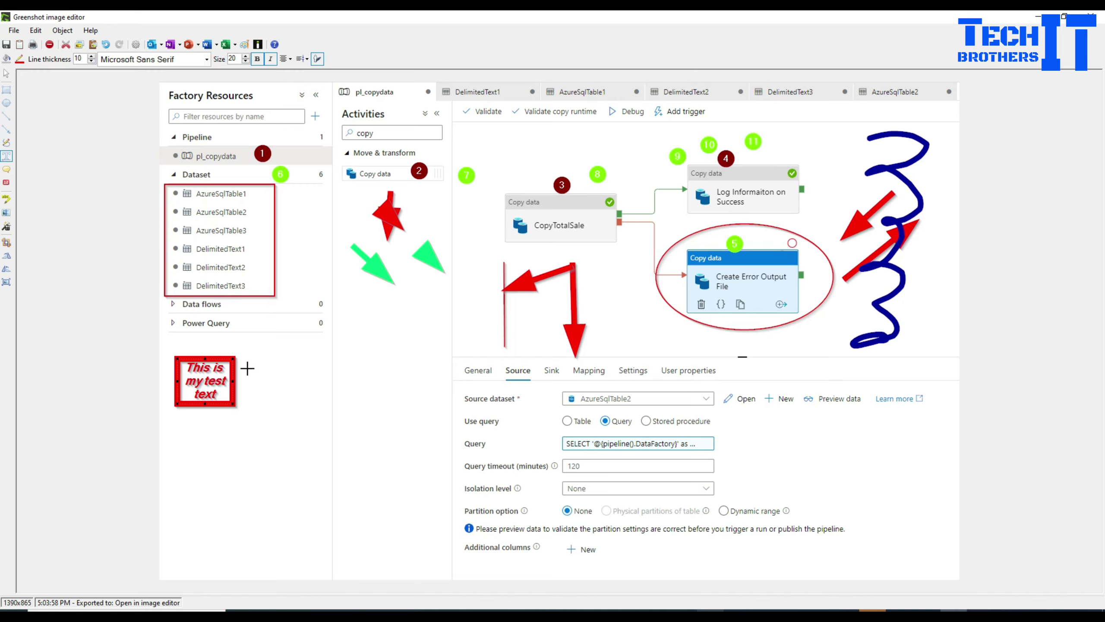
click(320, 359)
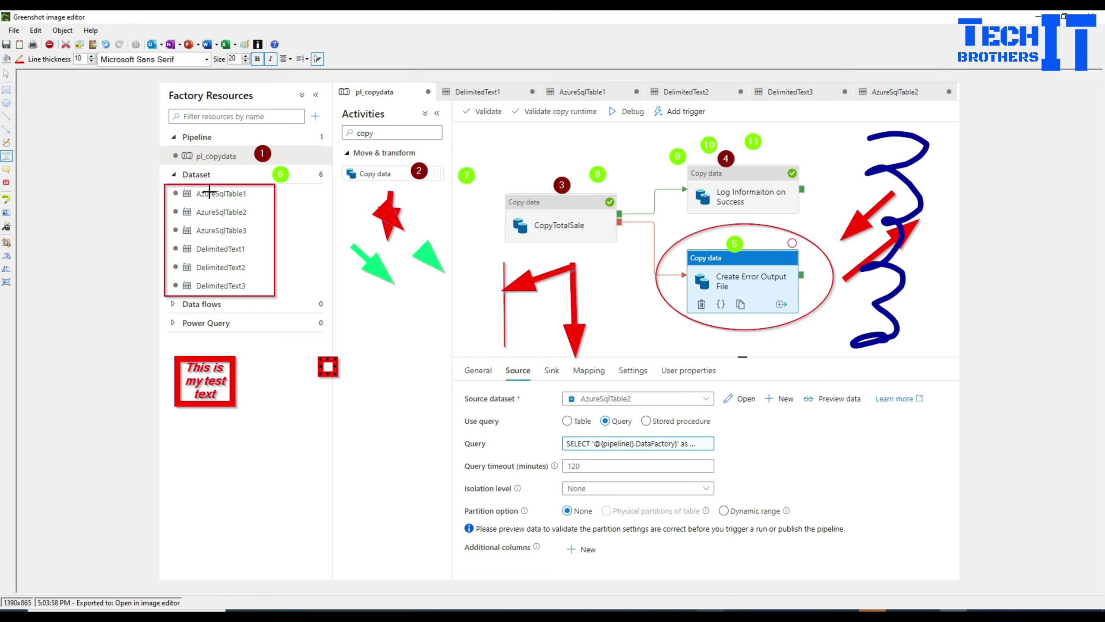
- Add a speech bubble beside the Query field reading "Click here to see expression"
click(7, 170)
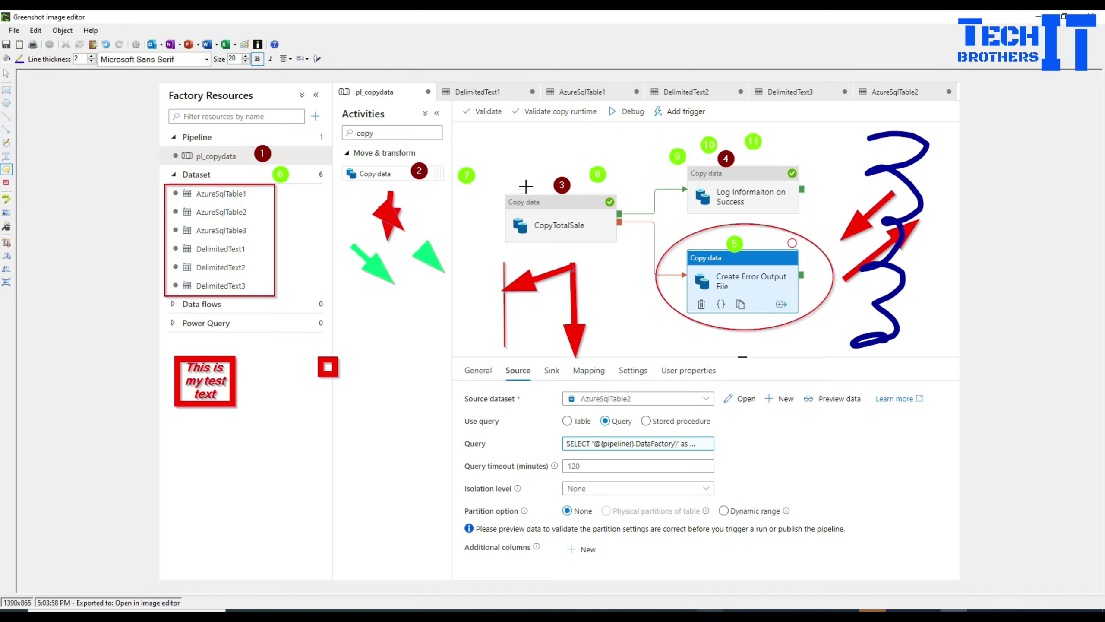
drag(722, 435, 864, 483)
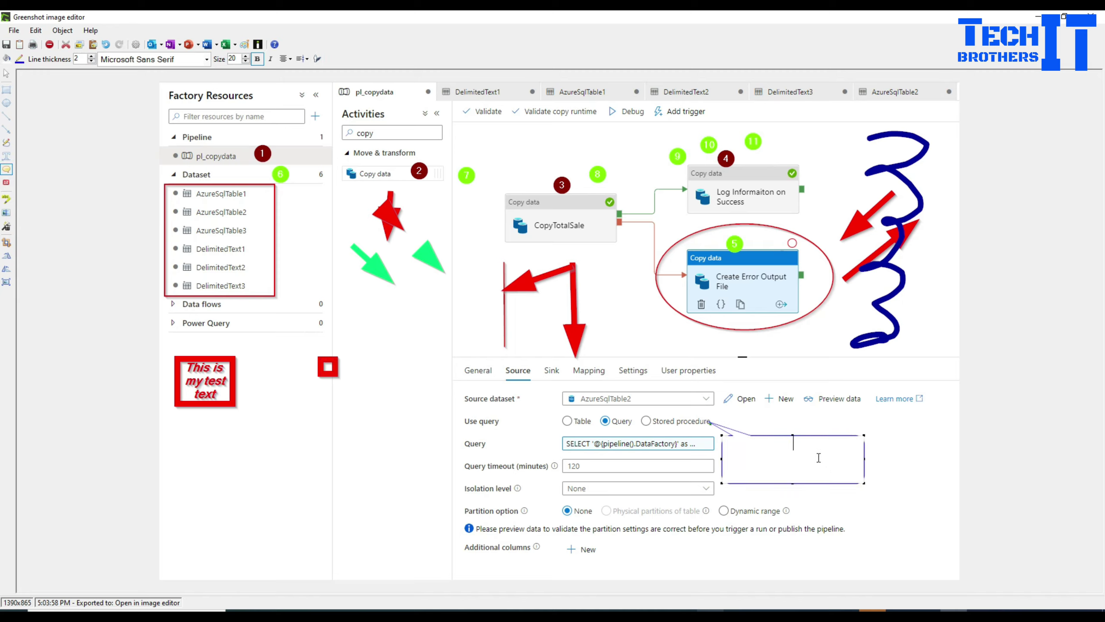
text(Click here to see expression)
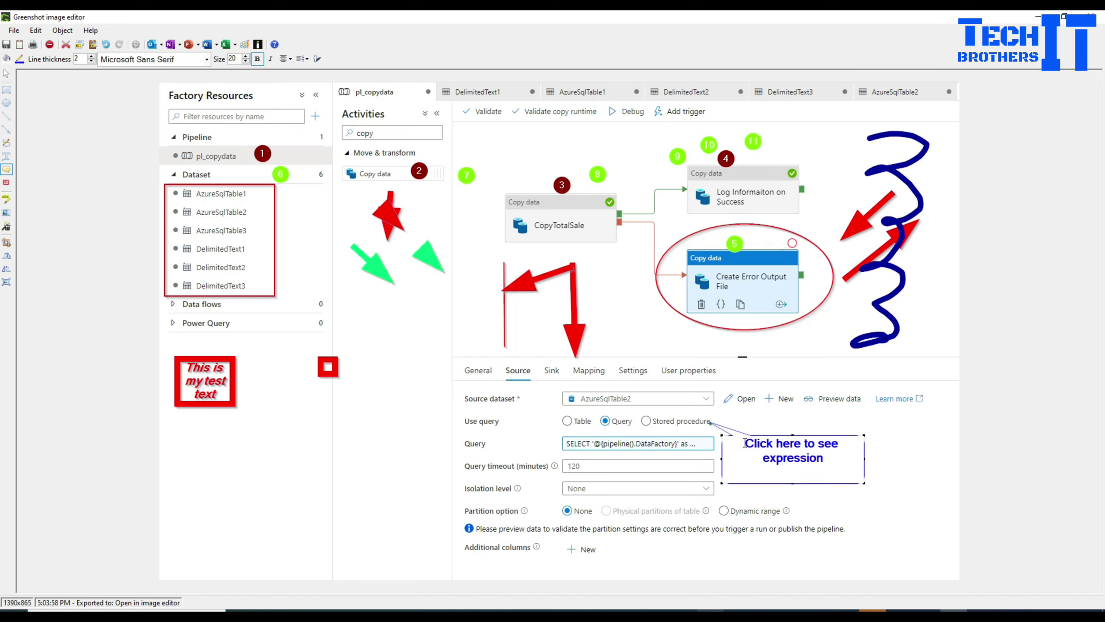
click(799, 427)
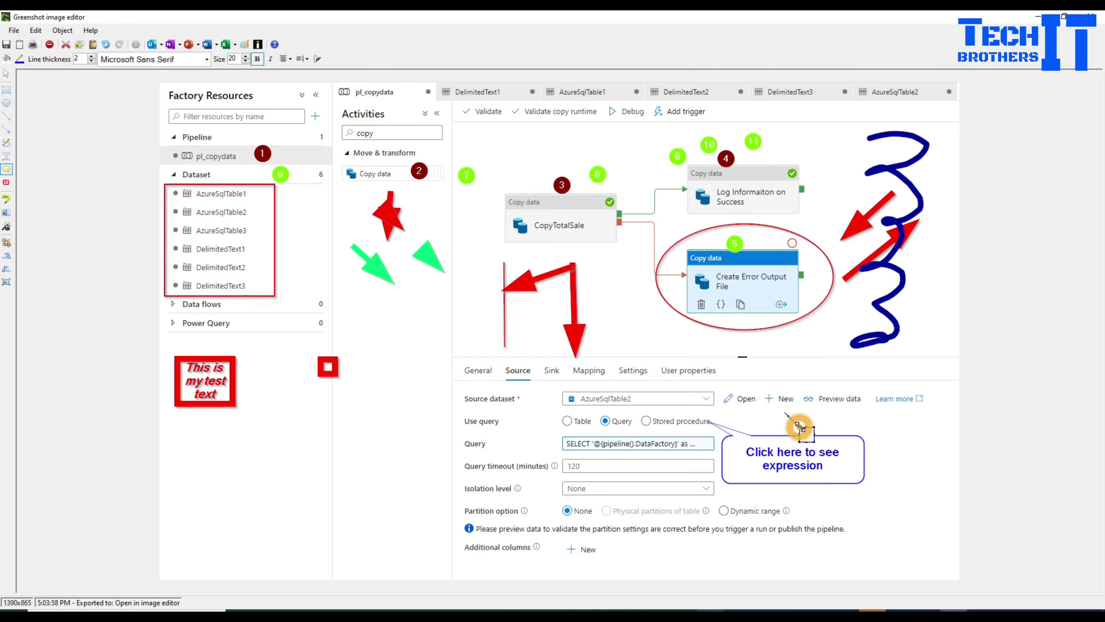
click(849, 413)
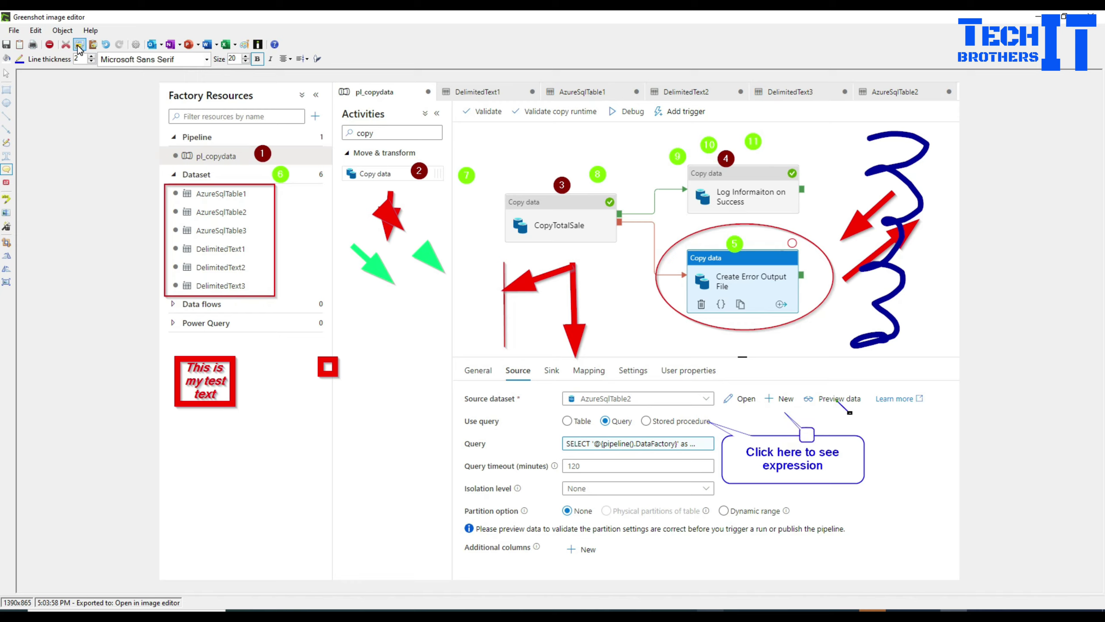
click(36, 30)
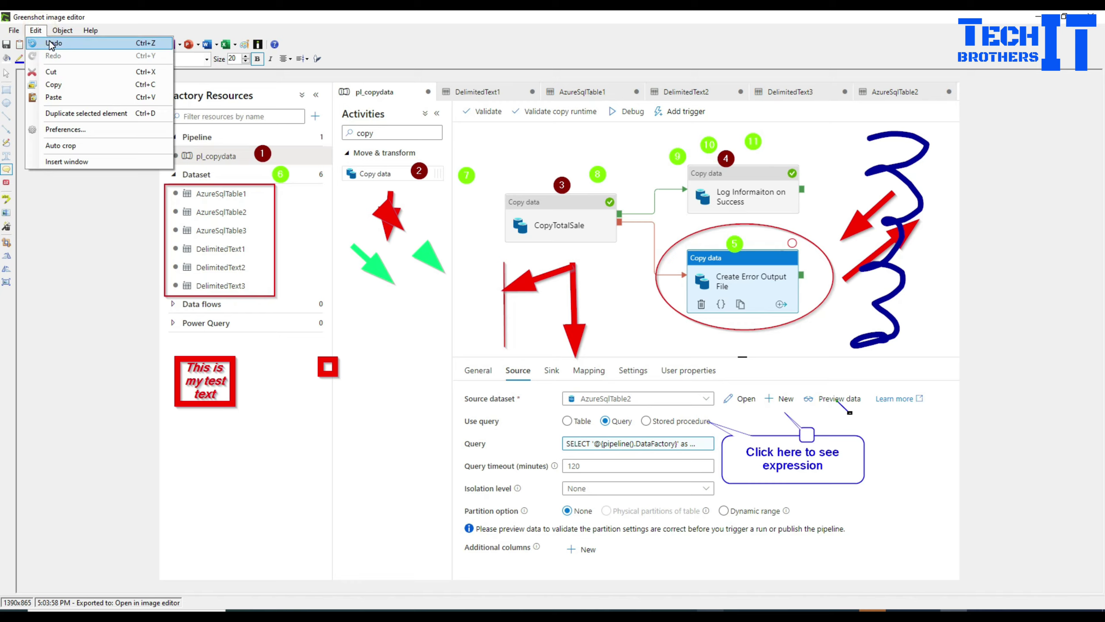
click(49, 43)
click(38, 32)
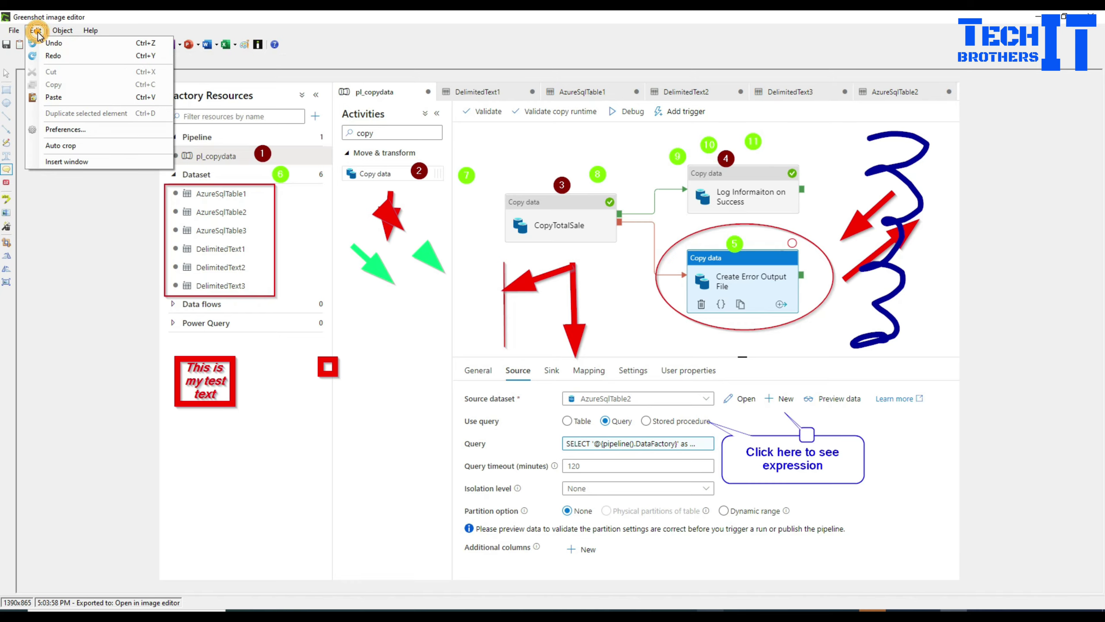
click(57, 45)
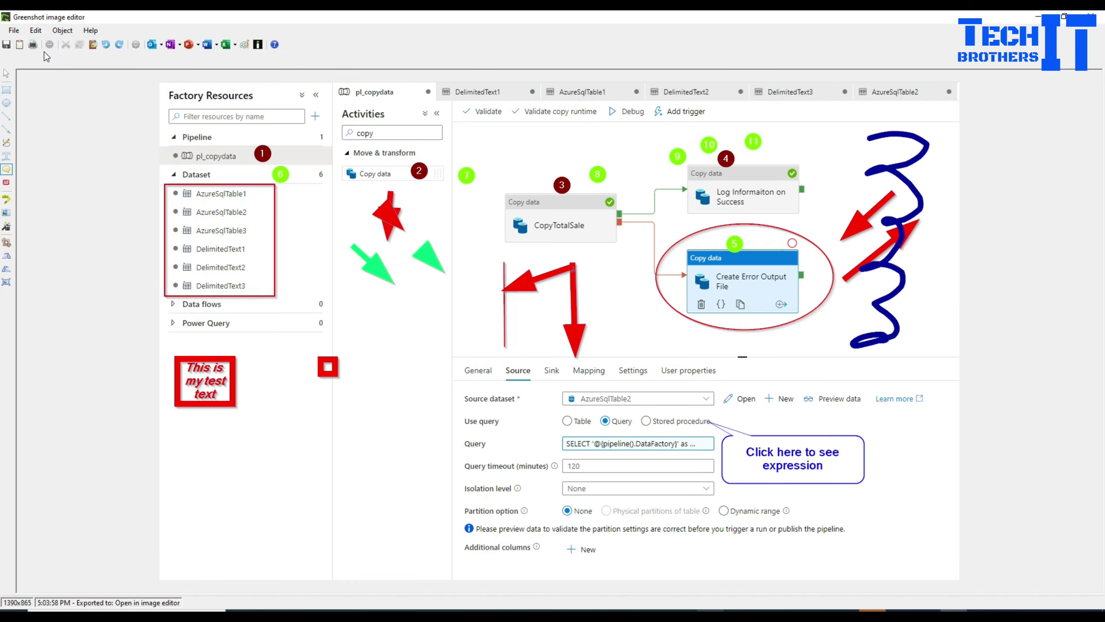
- Reposition the "Click here to see expression" speech bubble so that it sits right beside the Query field
click(7, 74)
mouse_move(800, 448)
mouse_down()
mouse_move(812, 489)
mouse_move(724, 435)
mouse_move(790, 440)
mouse_up()
click(706, 425)
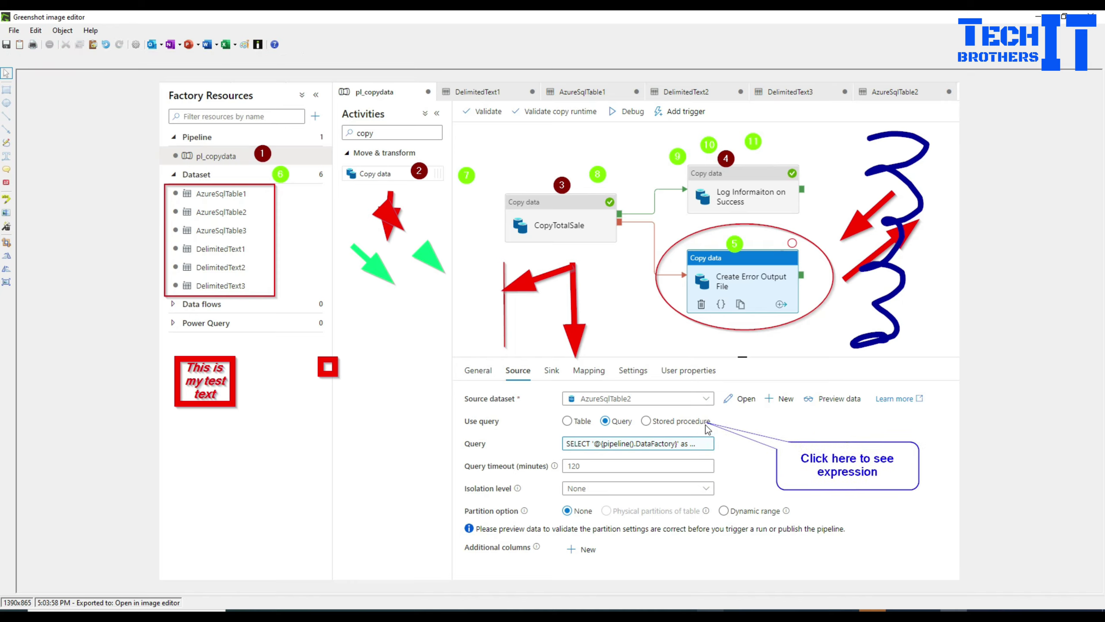
drag(711, 426, 717, 431)
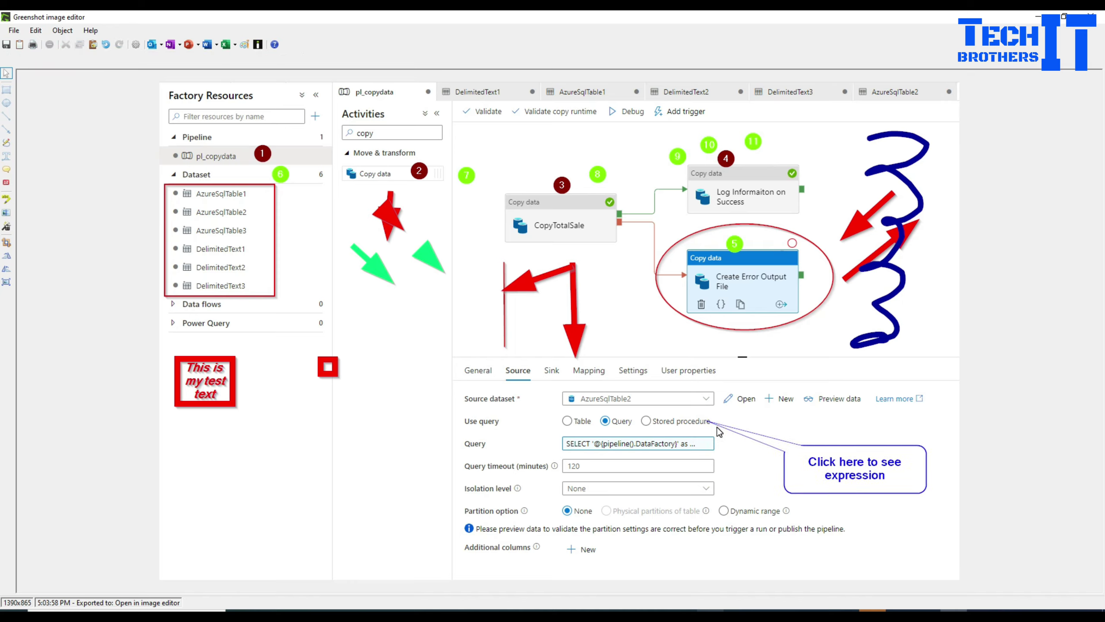
drag(880, 455, 807, 458)
drag(778, 469, 824, 452)
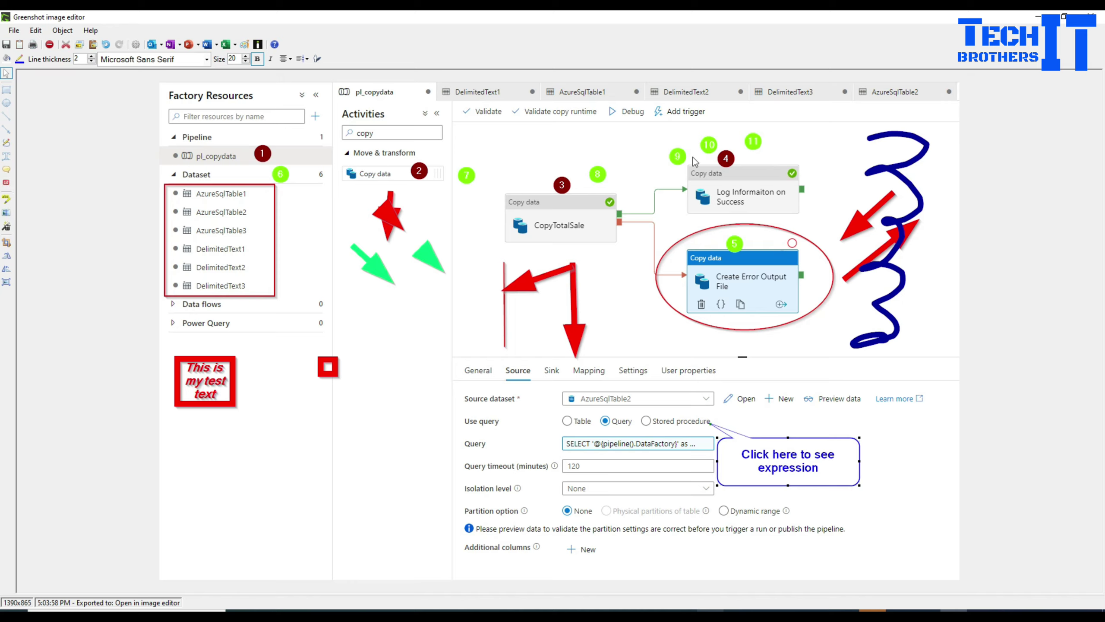
- Highlight the Source dataset row in yellow using the Highlight text mode
click(6, 201)
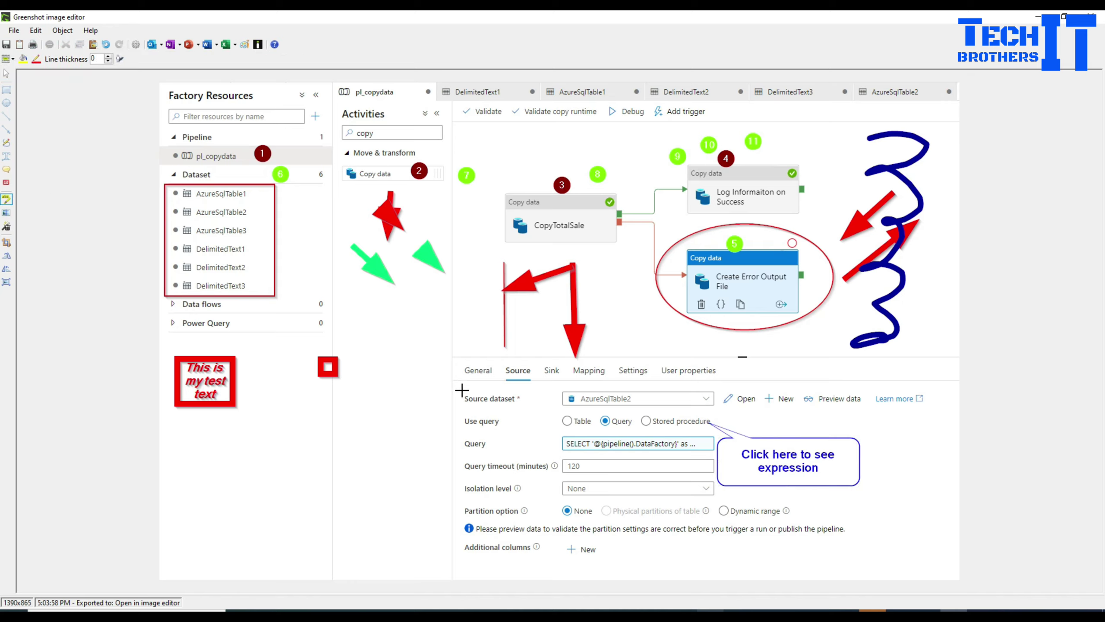
drag(462, 391, 721, 409)
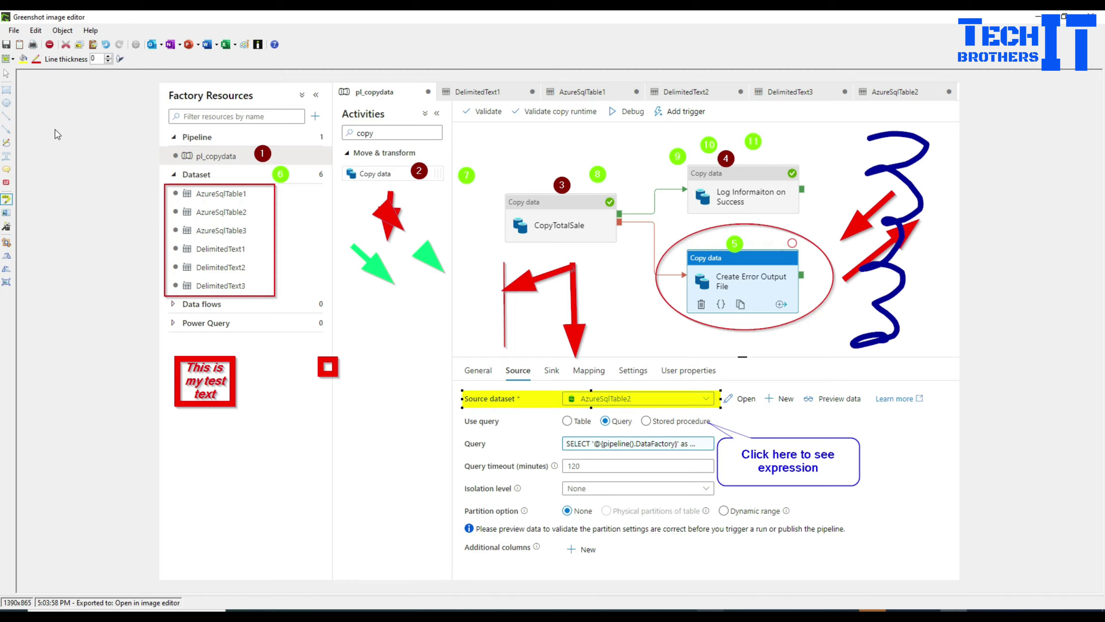
click(14, 61)
click(30, 70)
click(13, 60)
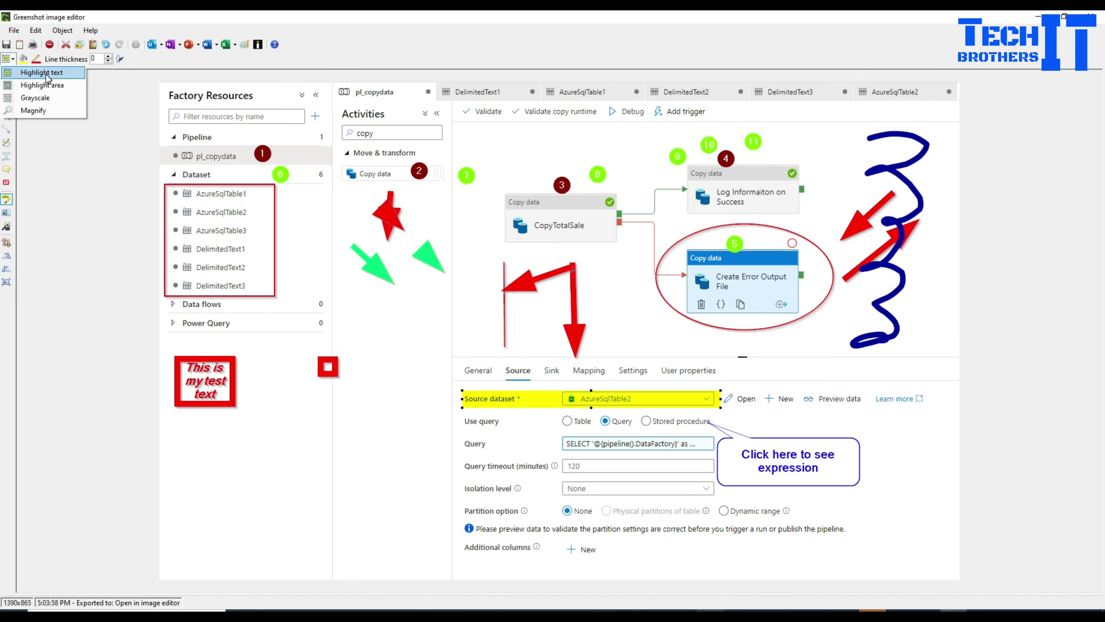
- Switch the Source dataset highlight to Grayscale mode and draw a grayscale area along the Use query row
click(42, 100)
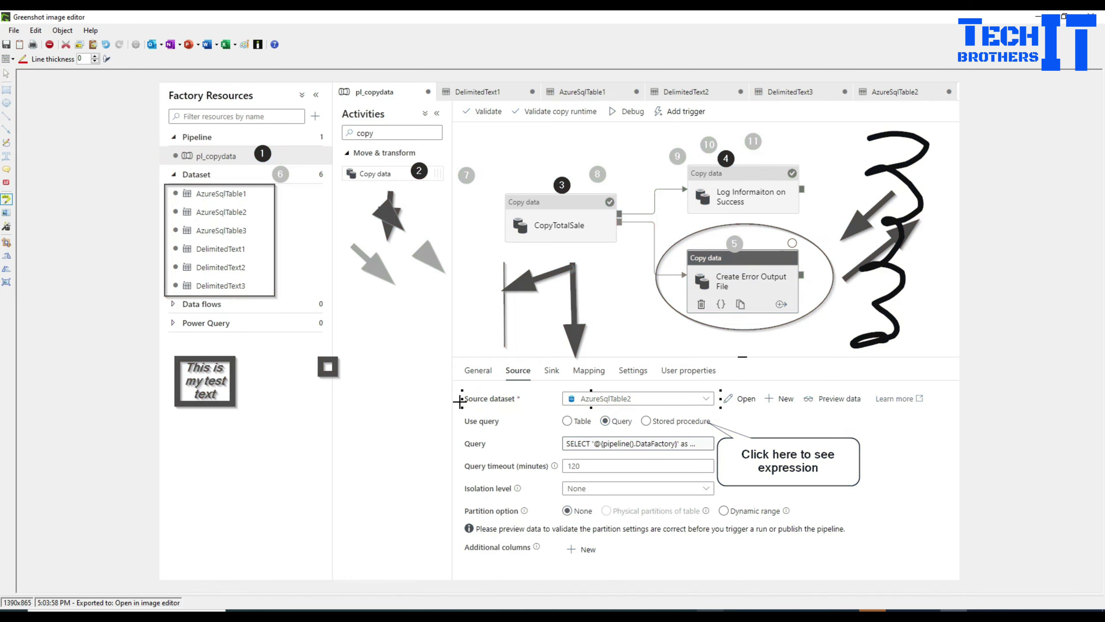
drag(464, 414, 671, 422)
- Highlight the row of settings tabs from General to User properties in yellow using the Highlight text mode
click(9, 59)
click(23, 74)
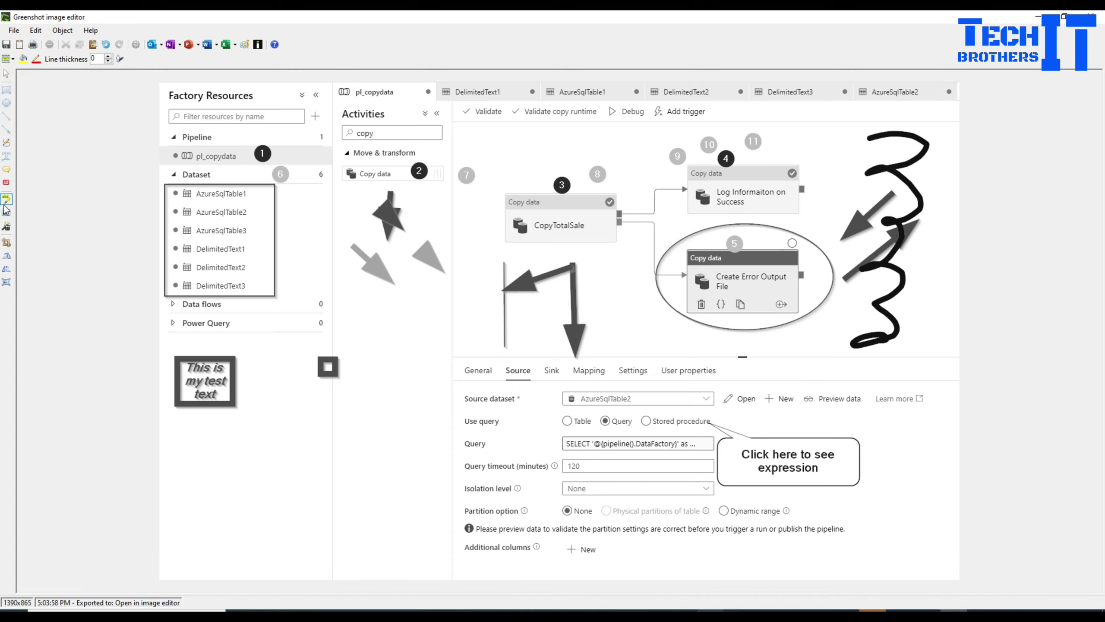
drag(456, 362, 692, 382)
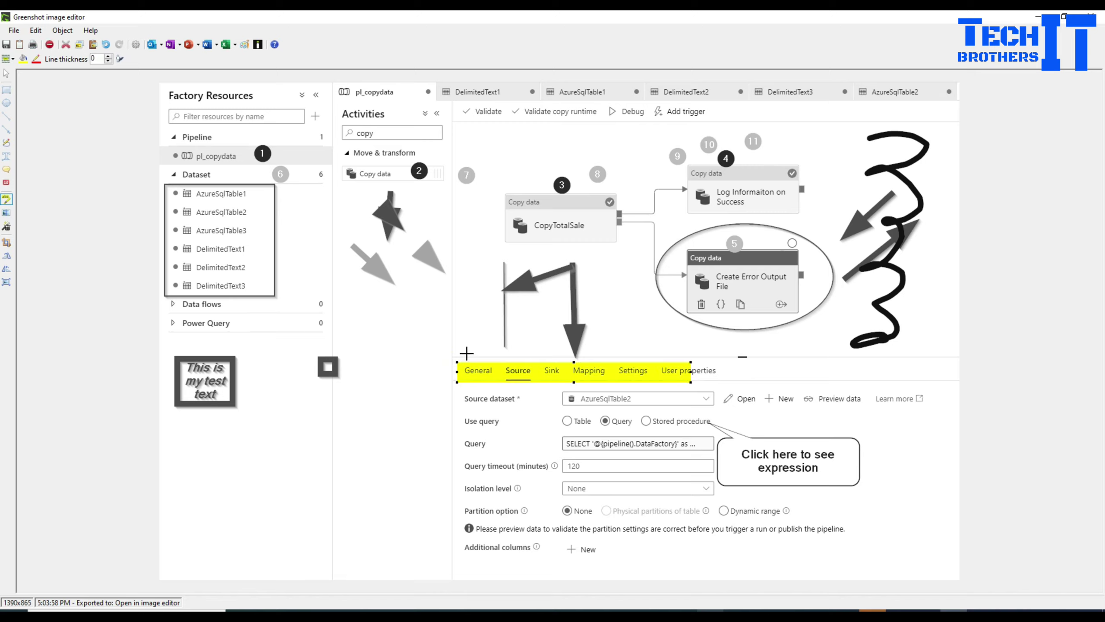
- Obfuscate the "Please preview data to validate the partition settings" notice with a pixel size of 5
click(8, 213)
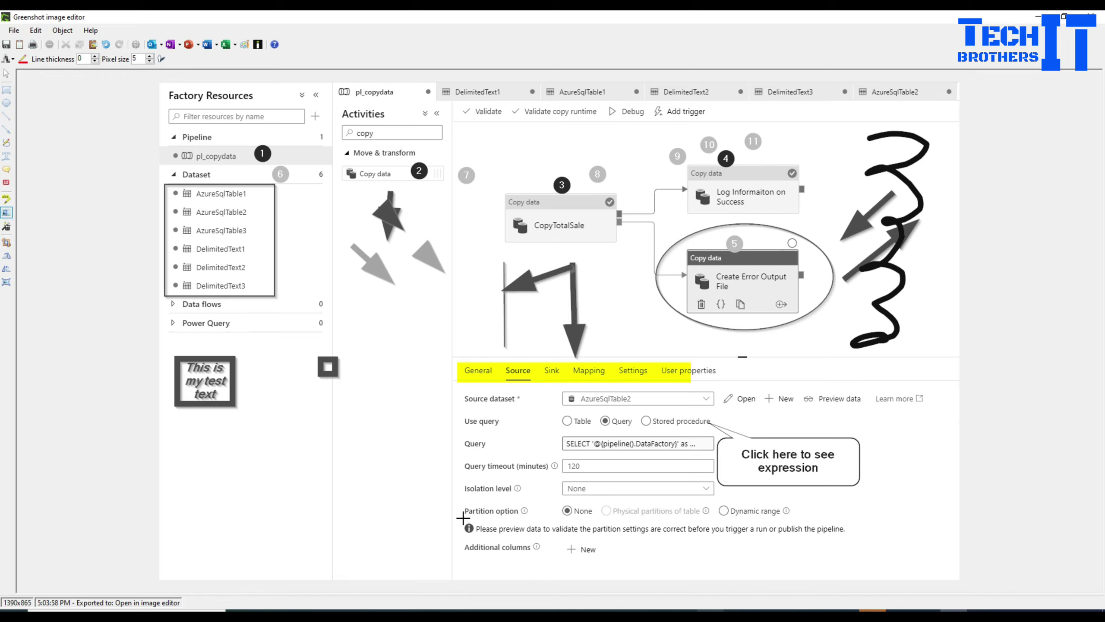
drag(463, 517, 855, 537)
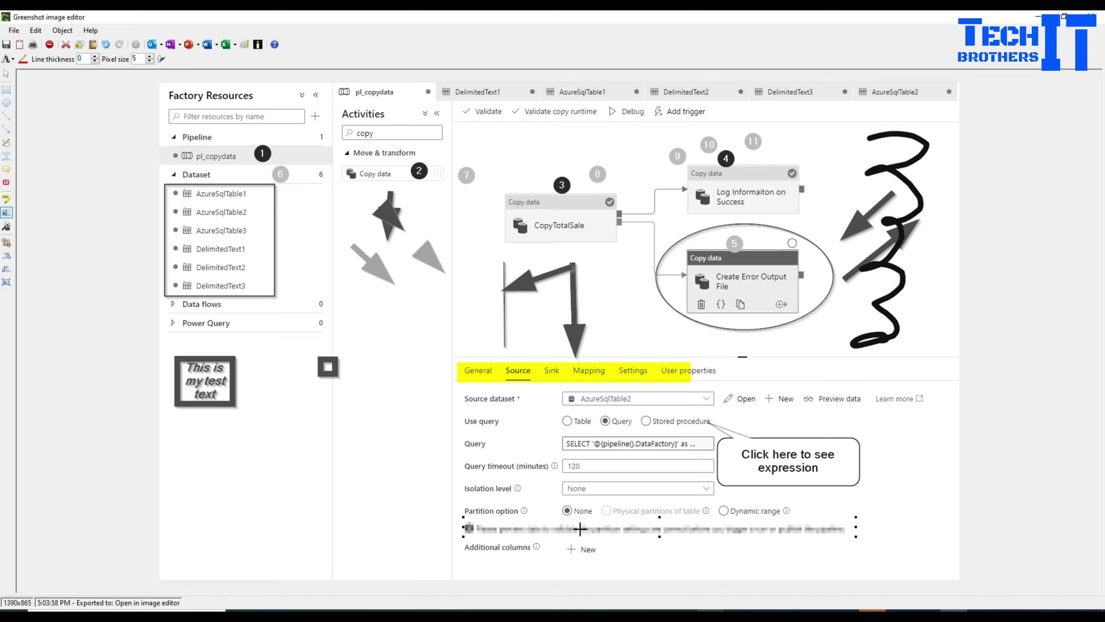
- Apply the Border effect and the Drop shadow effect to the whole image
click(8, 227)
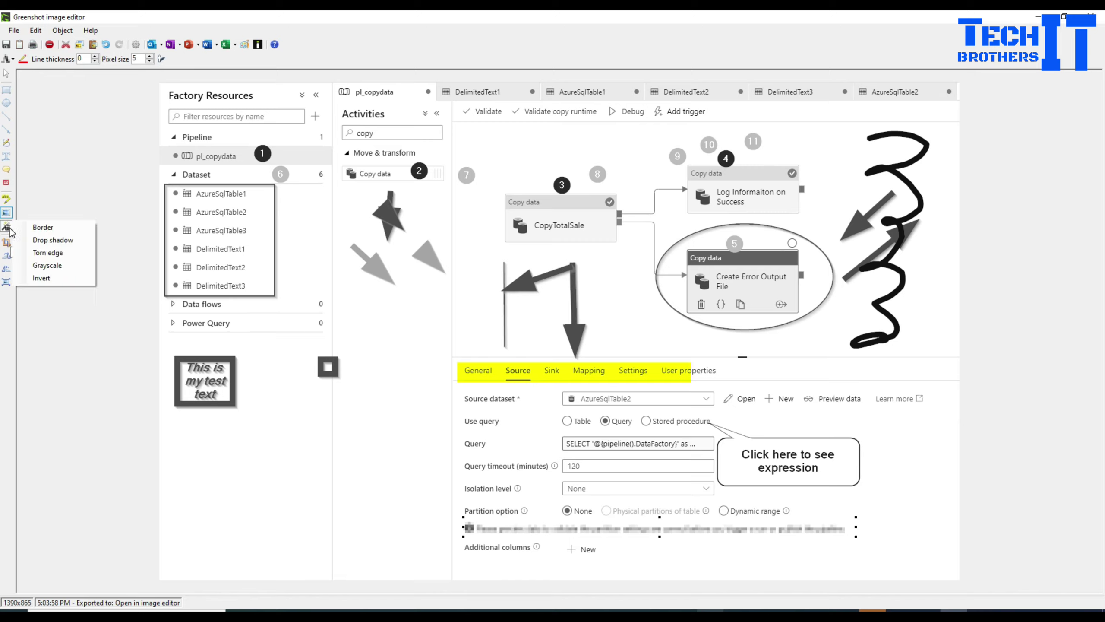
click(38, 227)
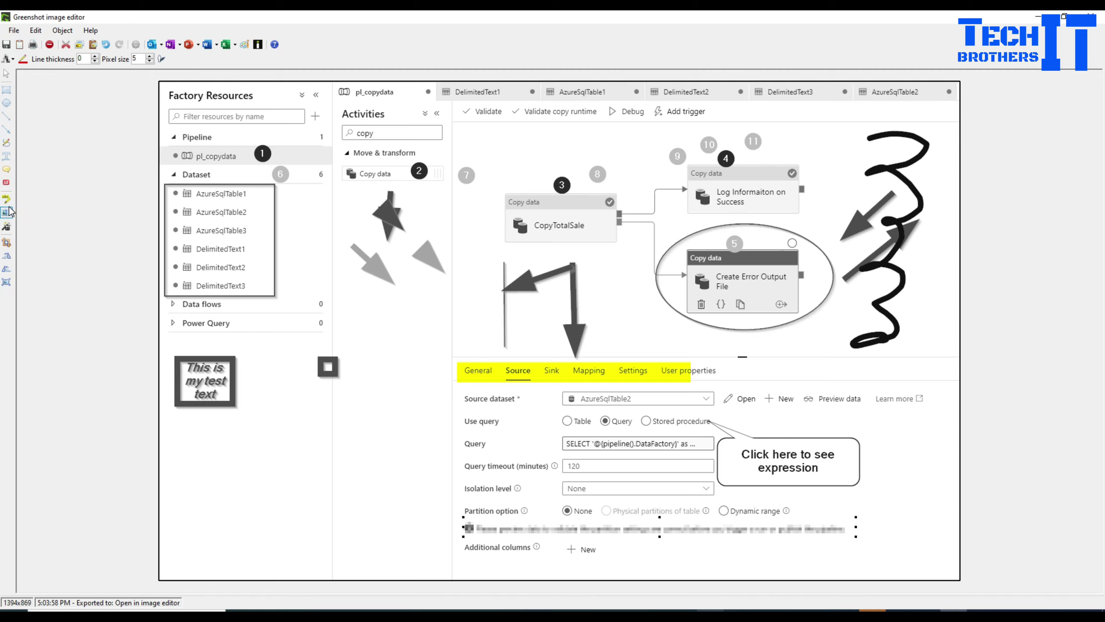
click(7, 227)
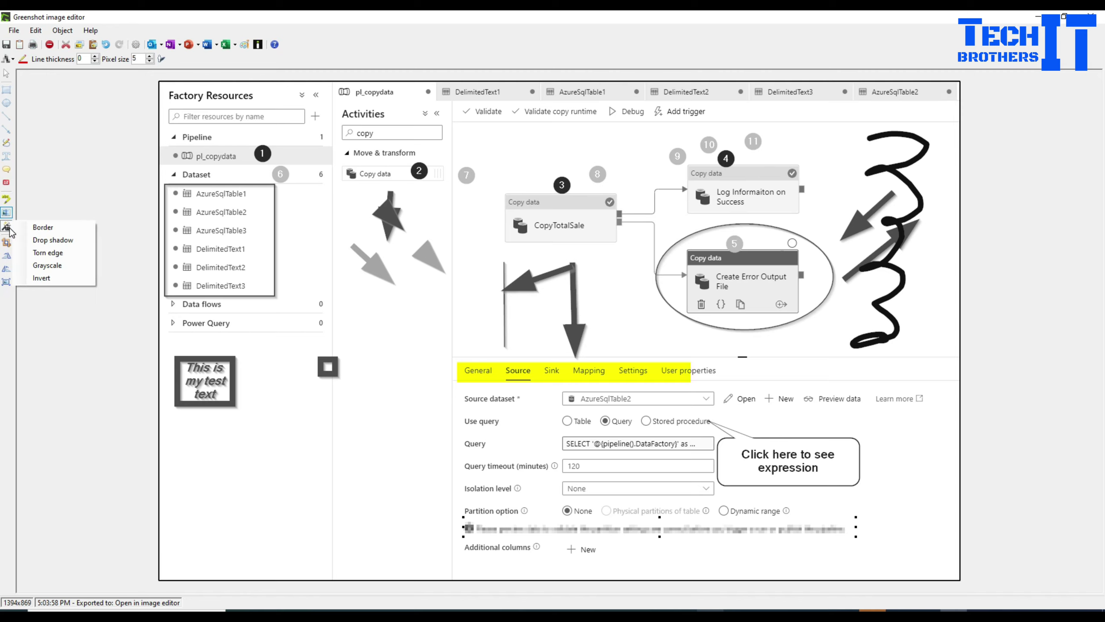
click(53, 240)
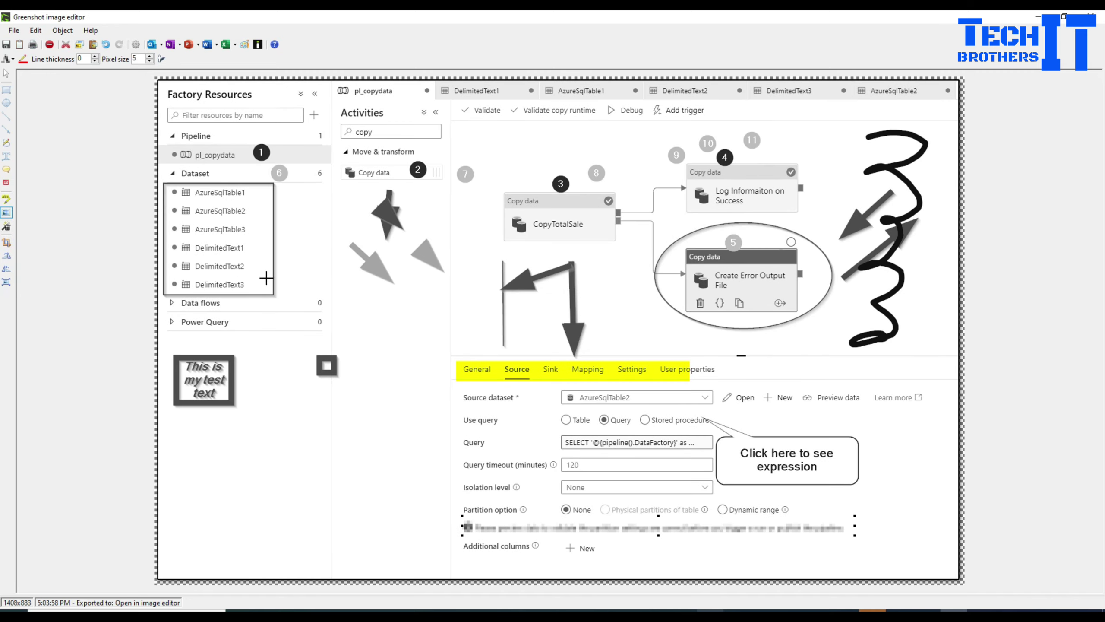
- Obfuscate an area over the General tab and another over the Query label
mouse_move(343, 318)
mouse_down()
mouse_move(449, 349)
mouse_move(512, 391)
mouse_up()
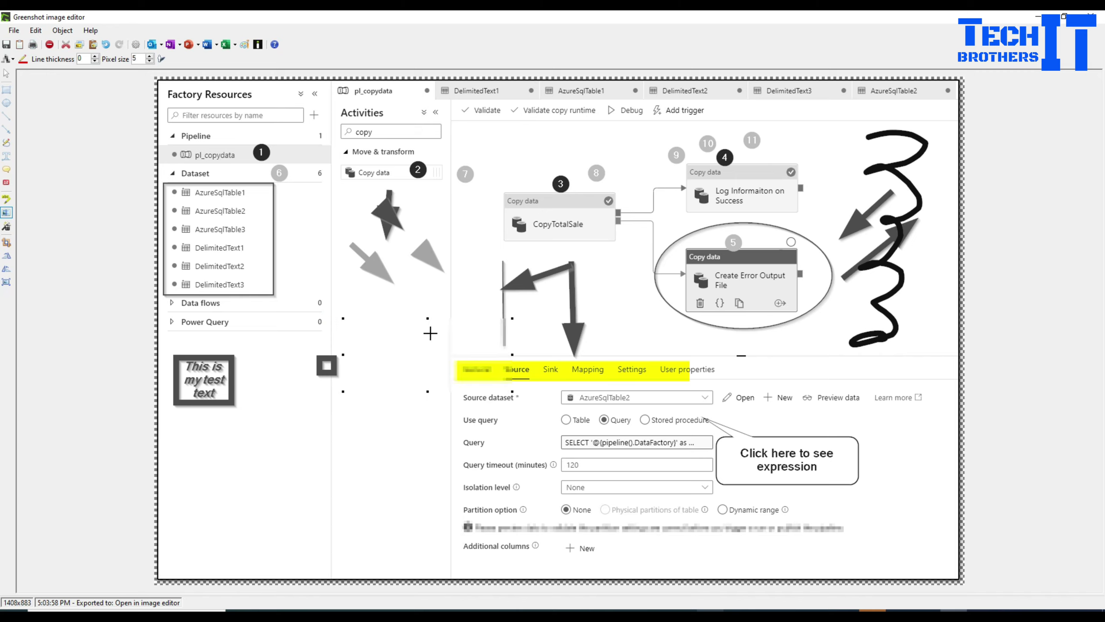
drag(450, 437, 554, 465)
click(6, 226)
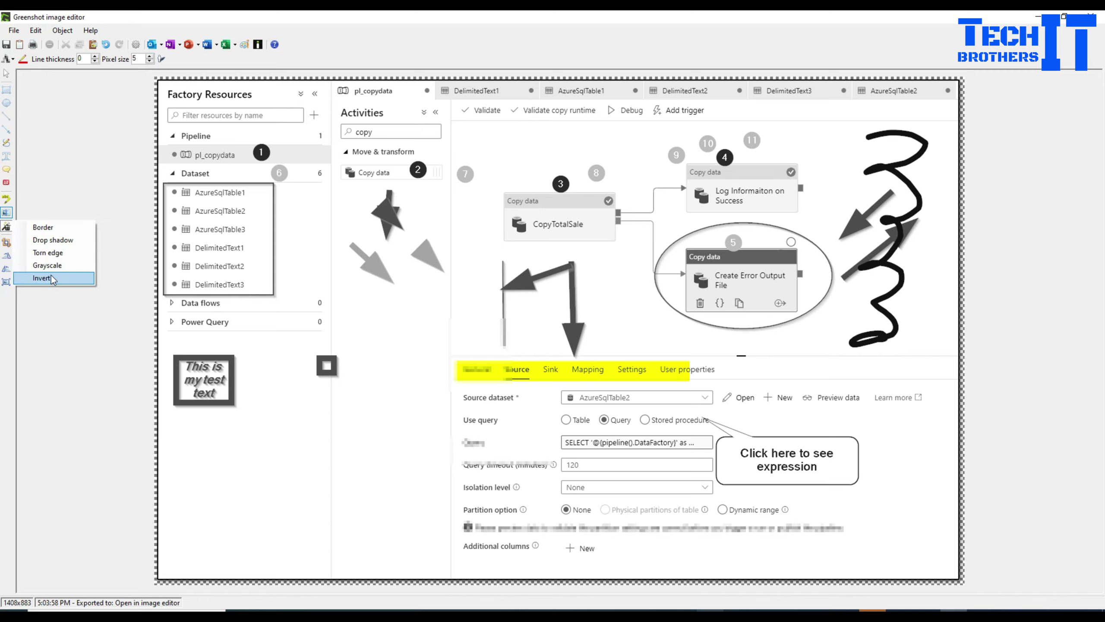
click(310, 44)
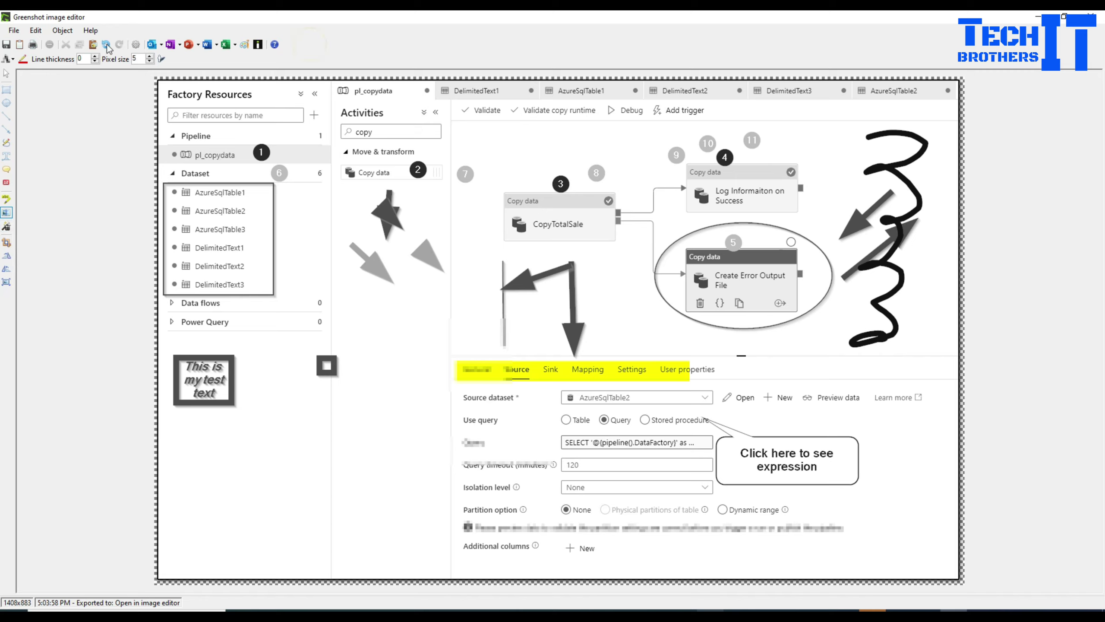
- Undo the obfuscated areas over the Query label and the General tab
click(37, 32)
click(50, 45)
click(37, 30)
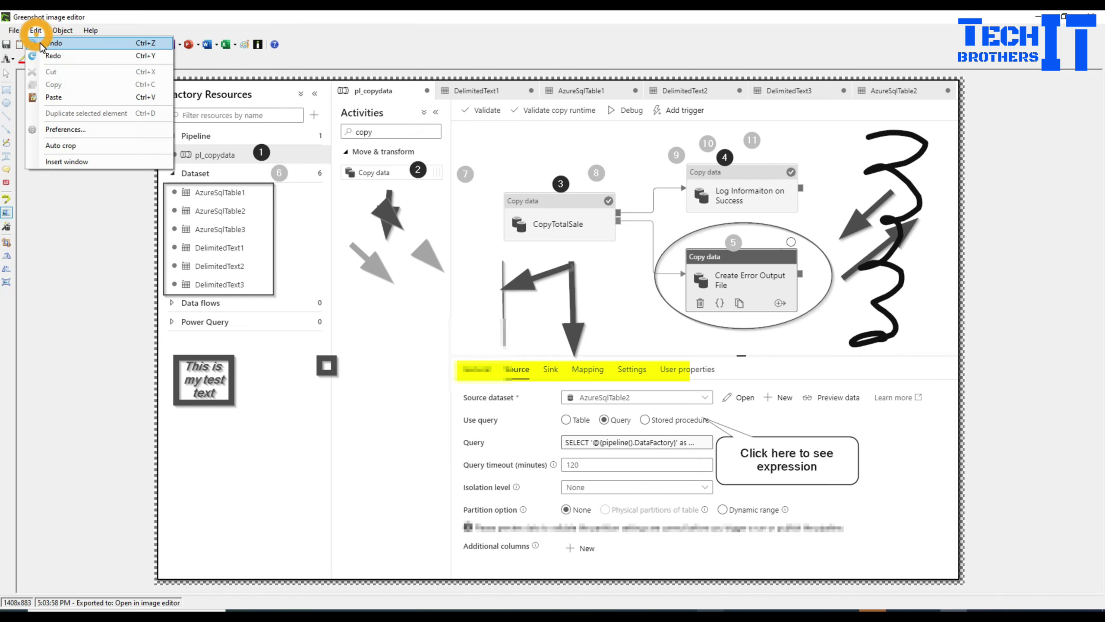
click(39, 40)
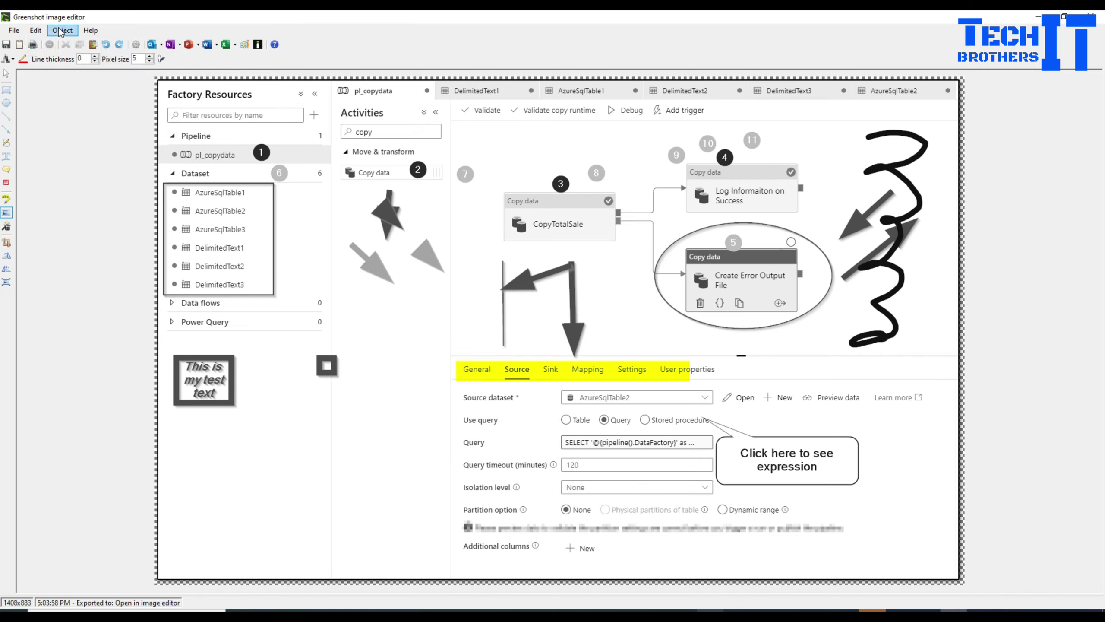
- Undo the drop shadow and the border around the image
click(36, 31)
click(46, 44)
click(35, 30)
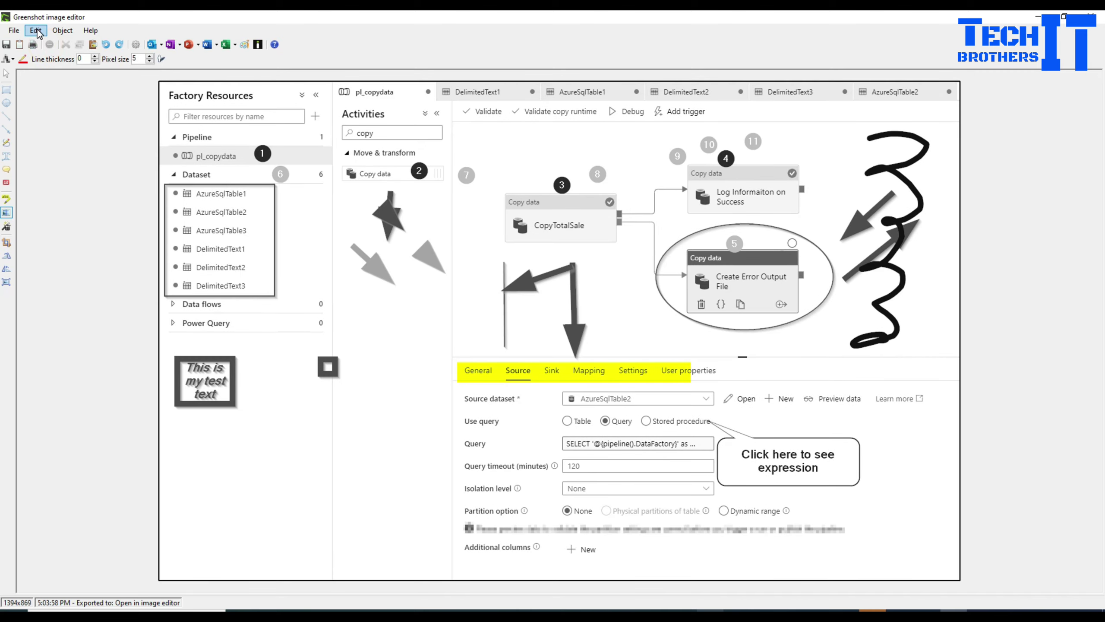
click(52, 43)
- Undo the obfuscation of the partition settings notice and the yellow highlight on the settings tabs
click(36, 30)
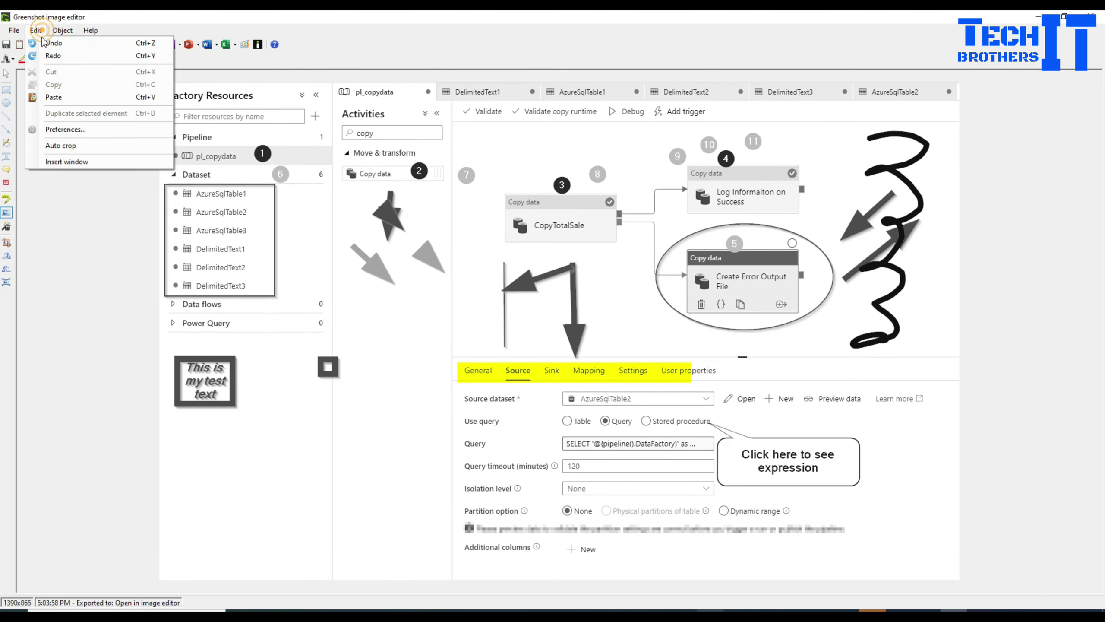
click(54, 44)
click(35, 31)
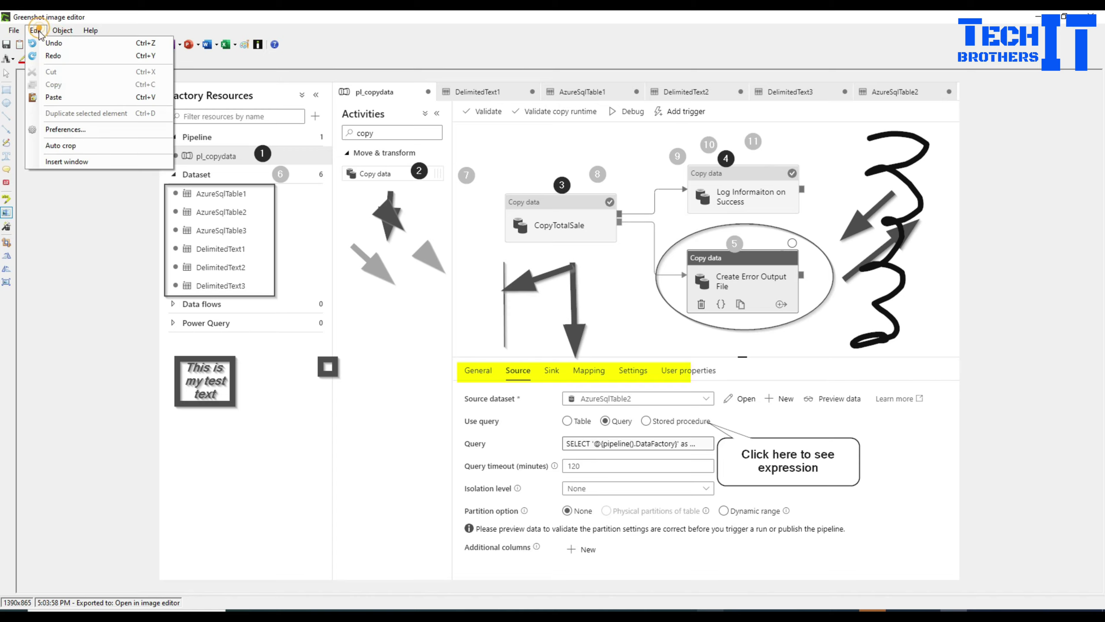
click(51, 44)
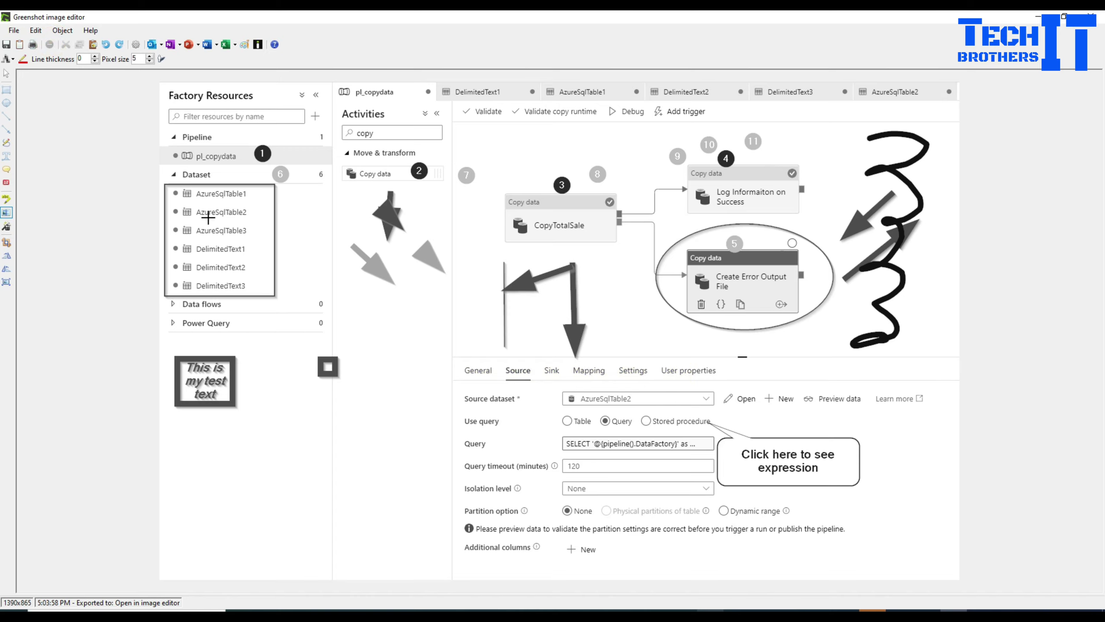
- Crop the image to the Source settings pane below the pipeline canvas, about 846 by 352 pixels
click(7, 242)
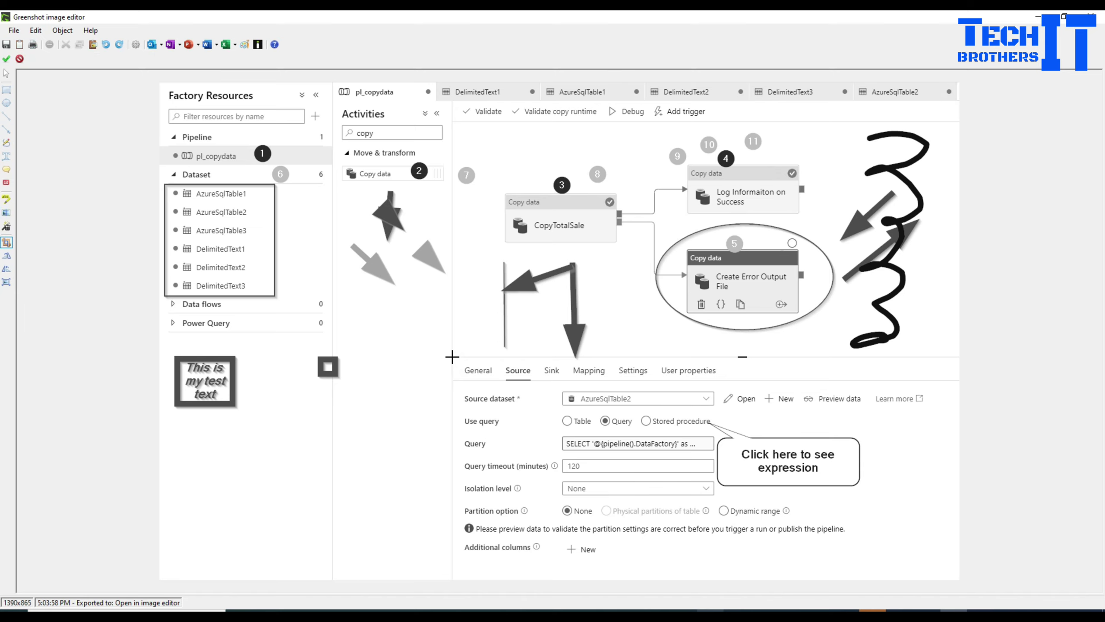
drag(452, 356, 939, 560)
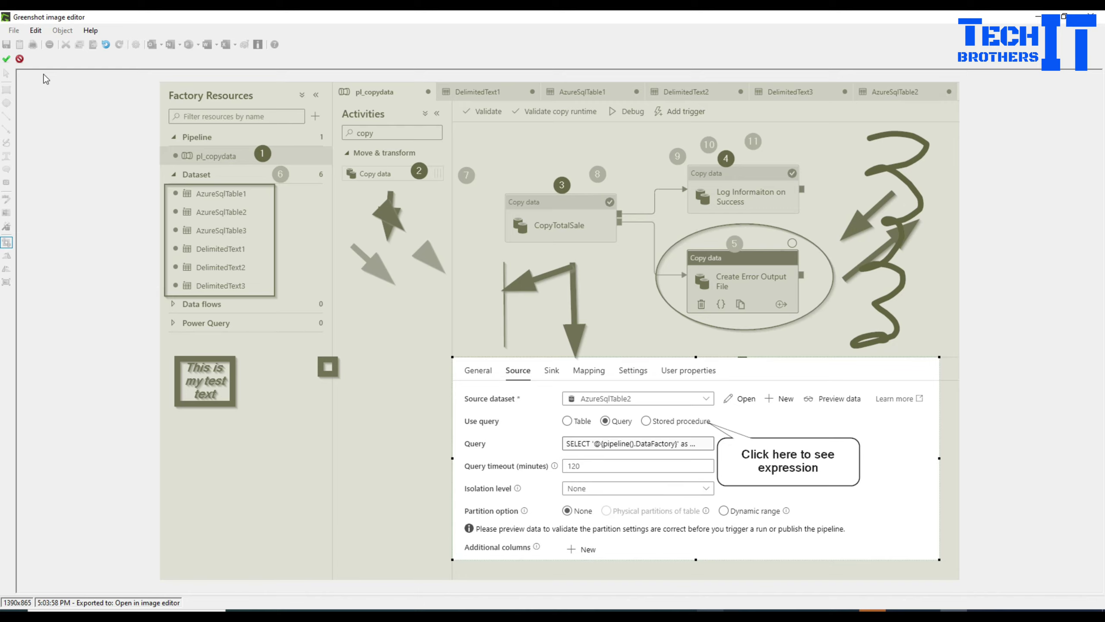
click(7, 60)
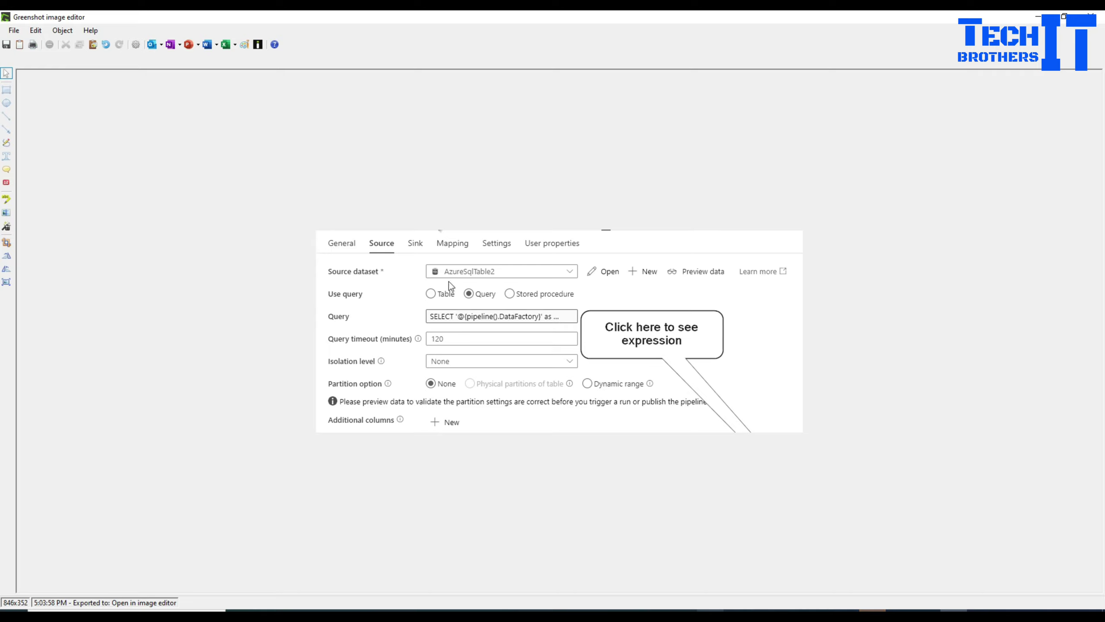
- Rotate the cropped image clockwise through a full turn and counterclockwise by 180 degrees
click(6, 258)
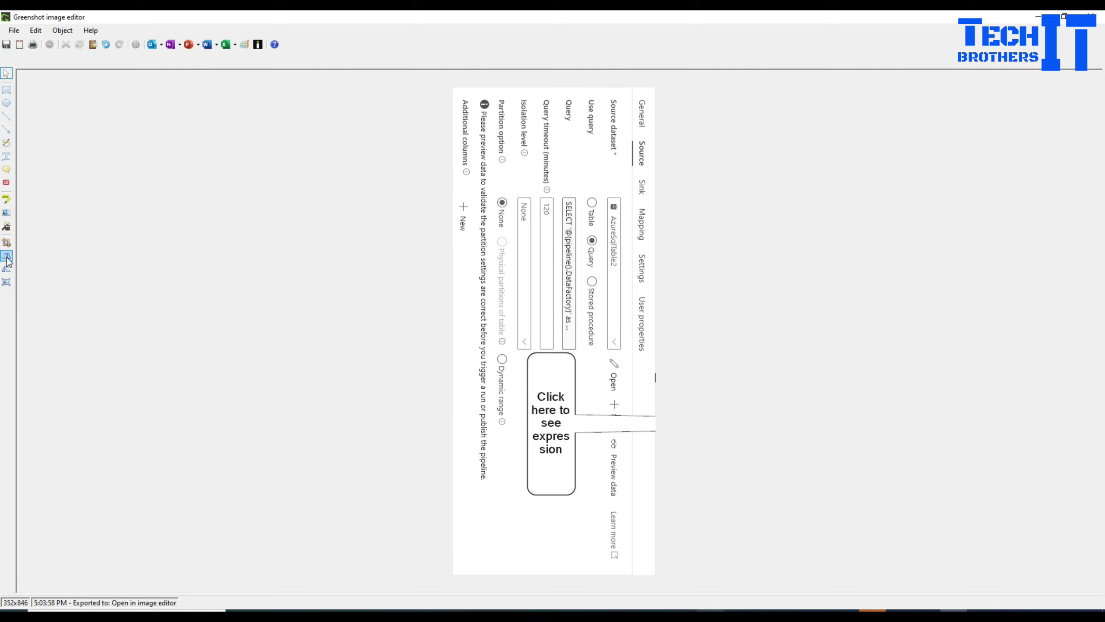
click(7, 258)
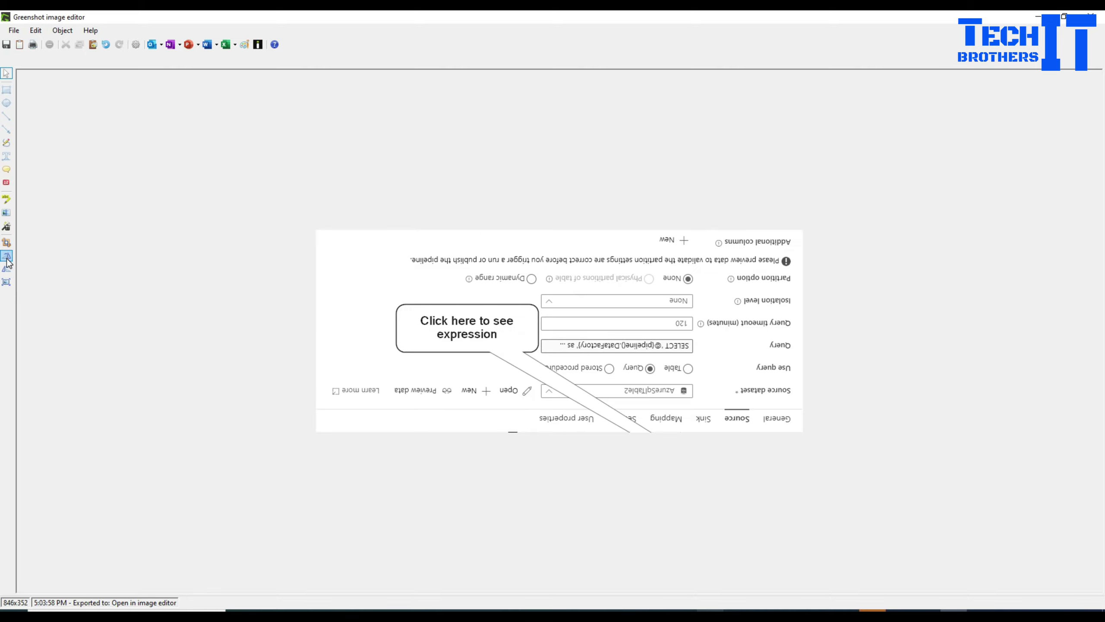
click(7, 258)
click(7, 258)
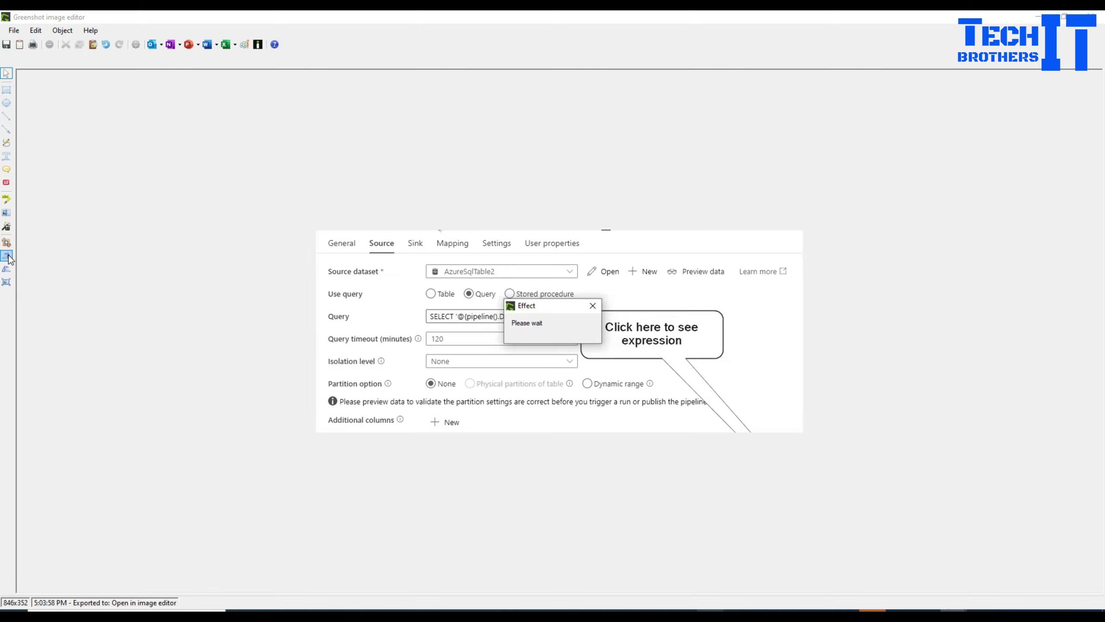
click(6, 269)
click(7, 268)
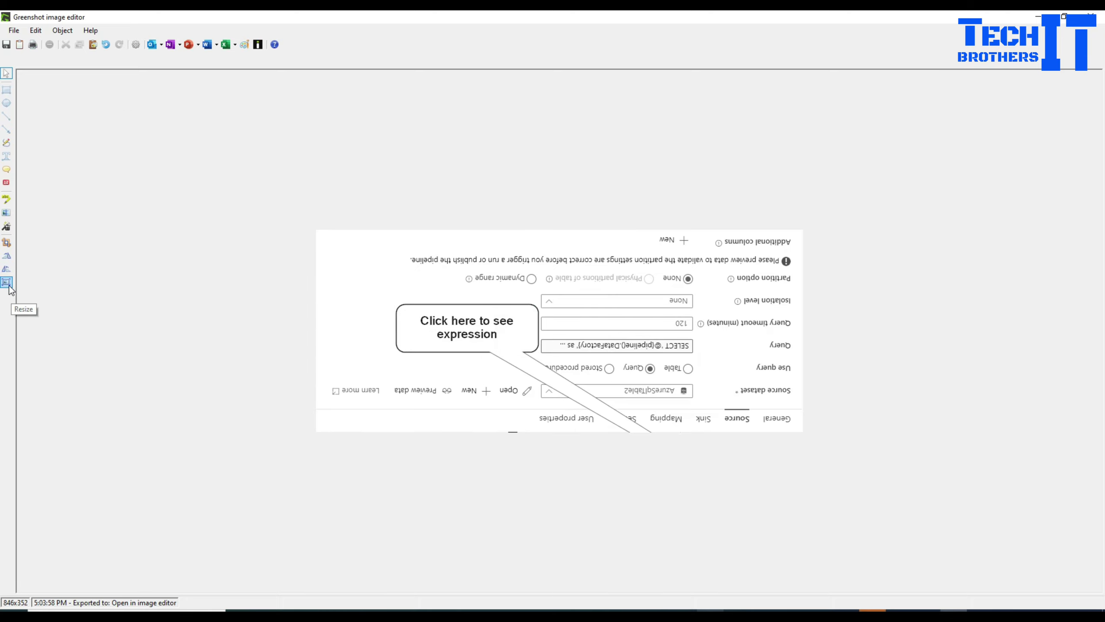
- Resize the image to 1201 by 500 pixels with the aspect ratio maintained
click(8, 284)
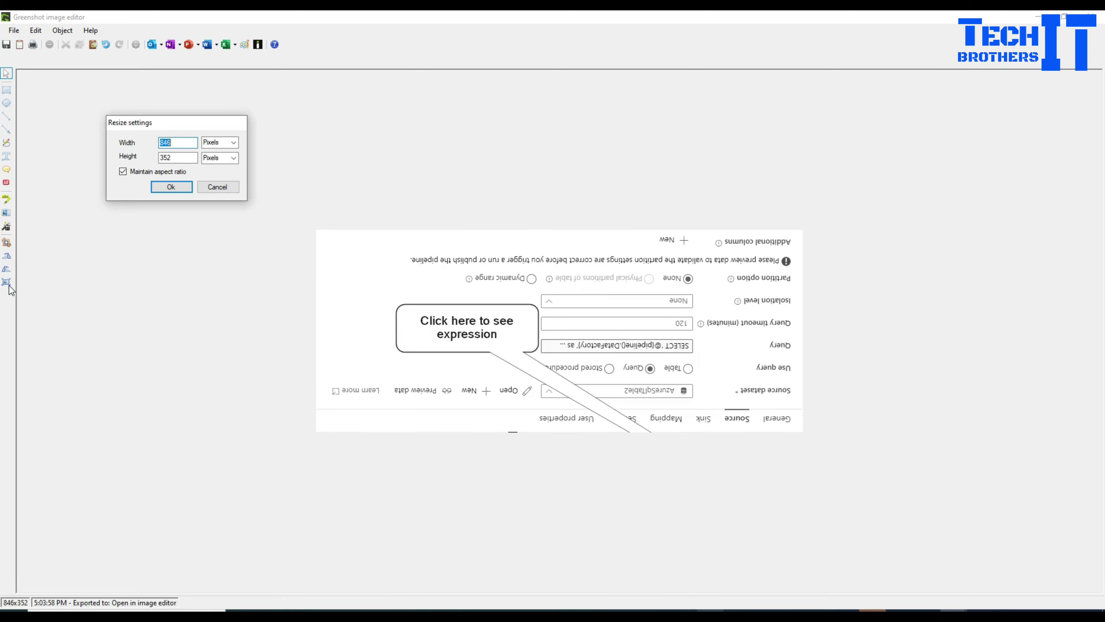
click(178, 141)
drag(180, 141, 125, 140)
text(1201)
drag(181, 156, 120, 160)
text(500)
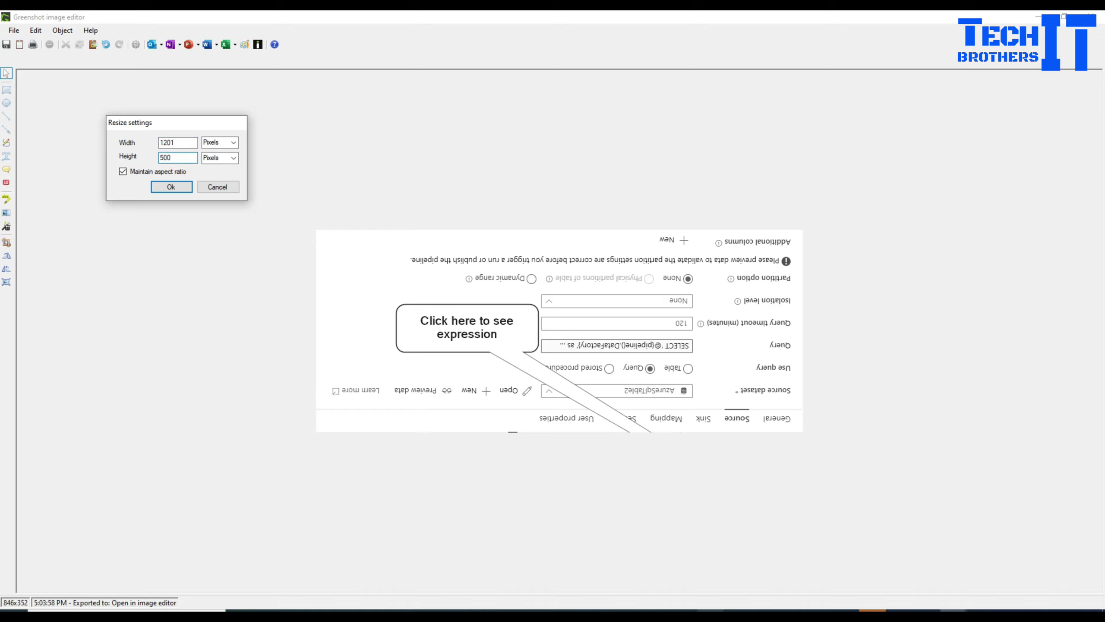
key(Return)
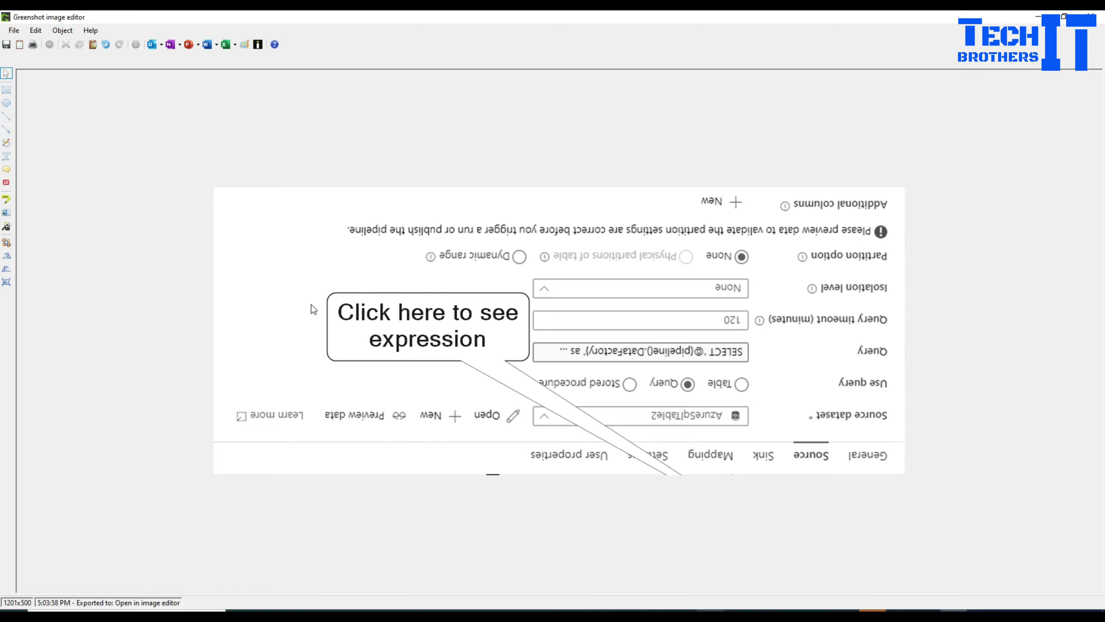
- Rotate the image clockwise by 180 degrees so it is upright and copy it to the clipboard
click(7, 256)
click(6, 256)
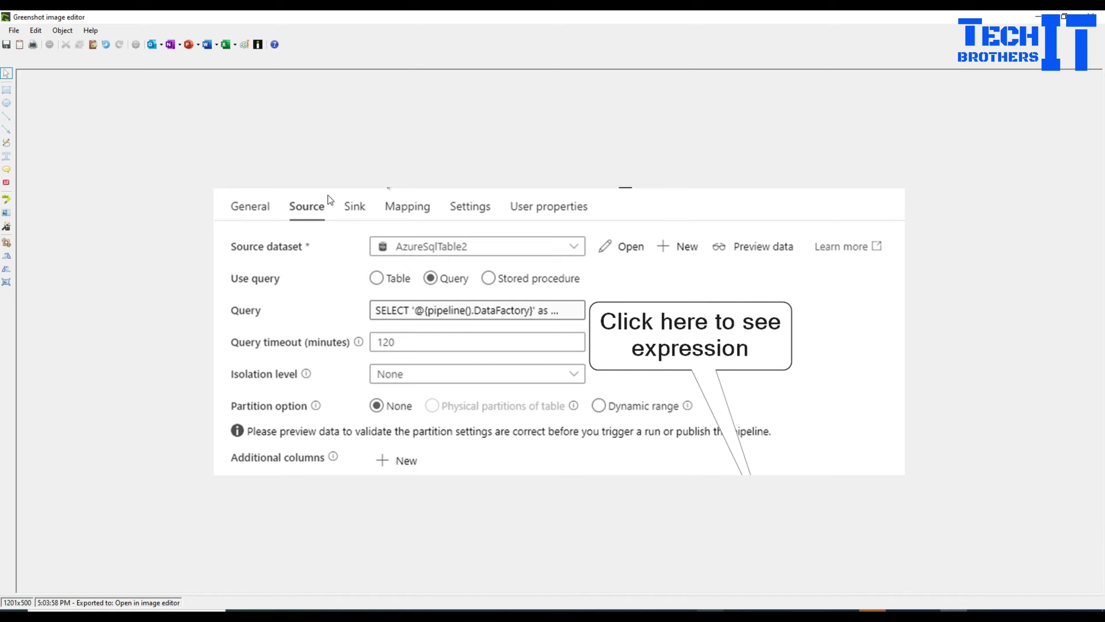
click(20, 45)
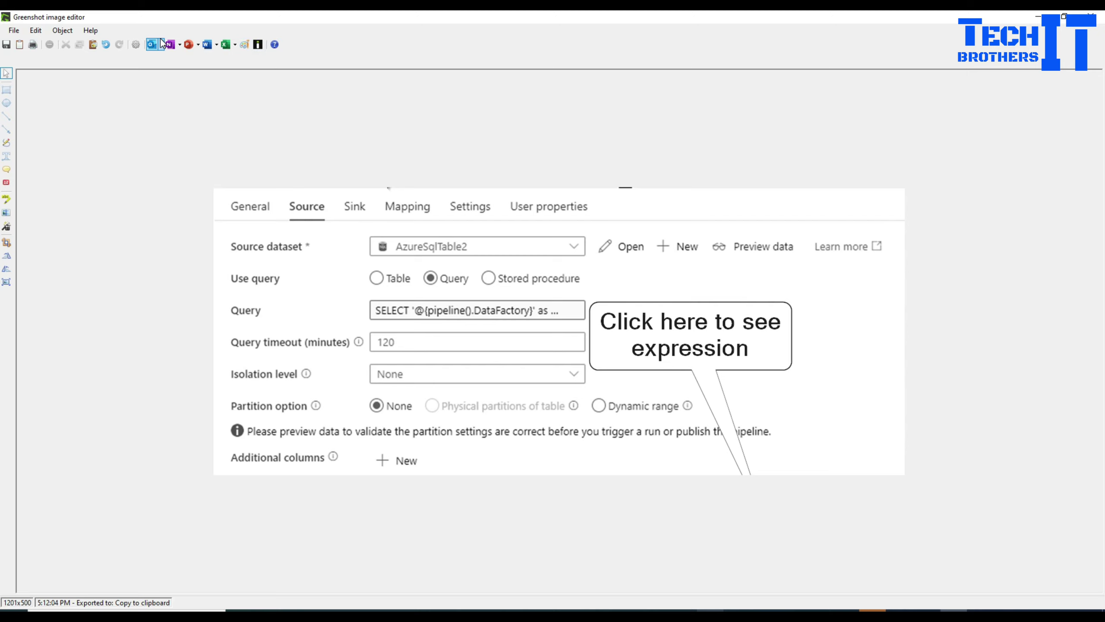
click(245, 45)
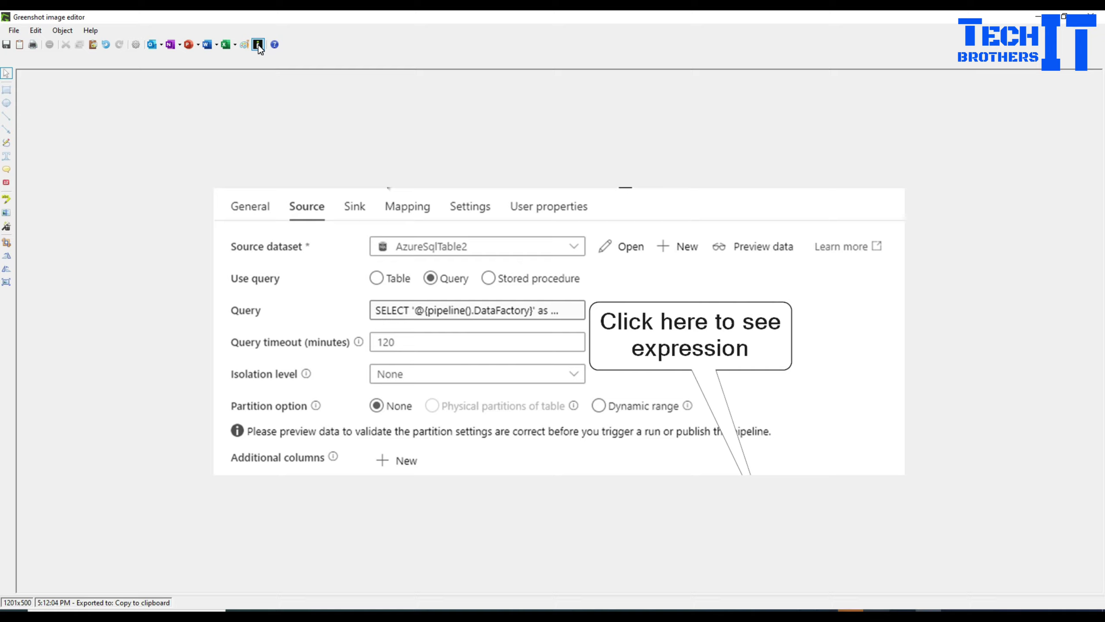
- Insert a capture of the Techbrothers-ADF browser window and position it over the upper-left part of the image
click(14, 32)
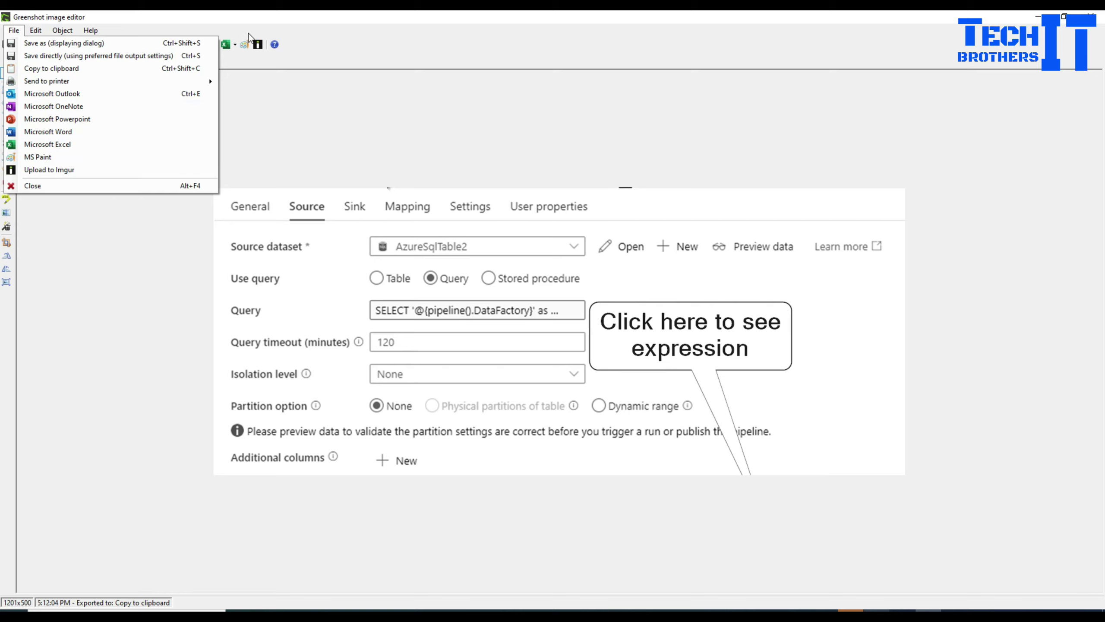
mouse_move(36, 35)
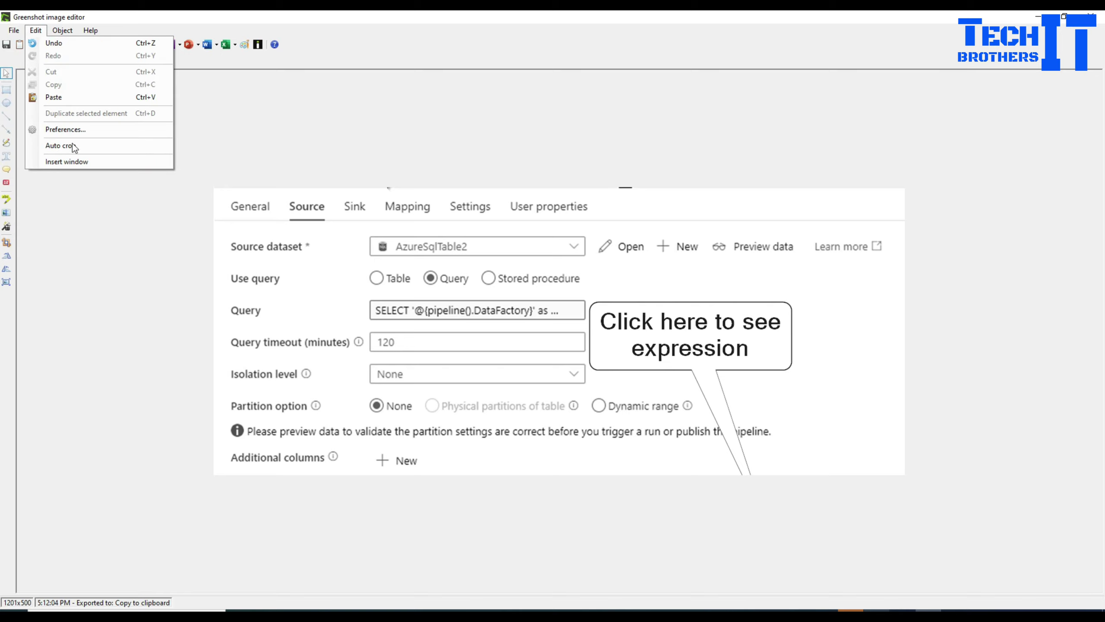
mouse_move(73, 162)
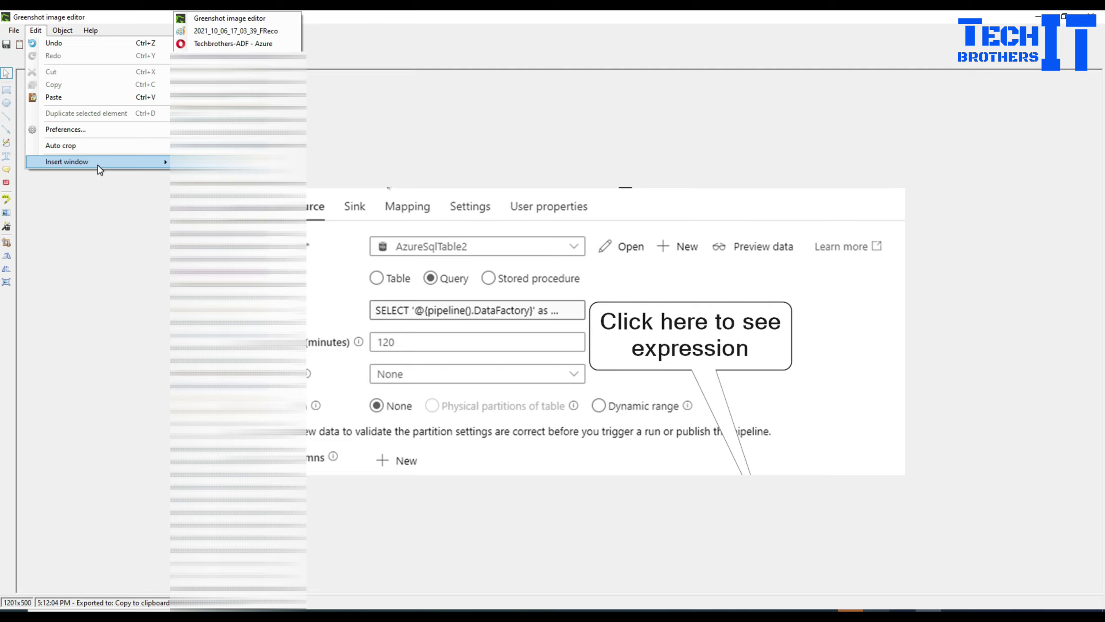
click(258, 44)
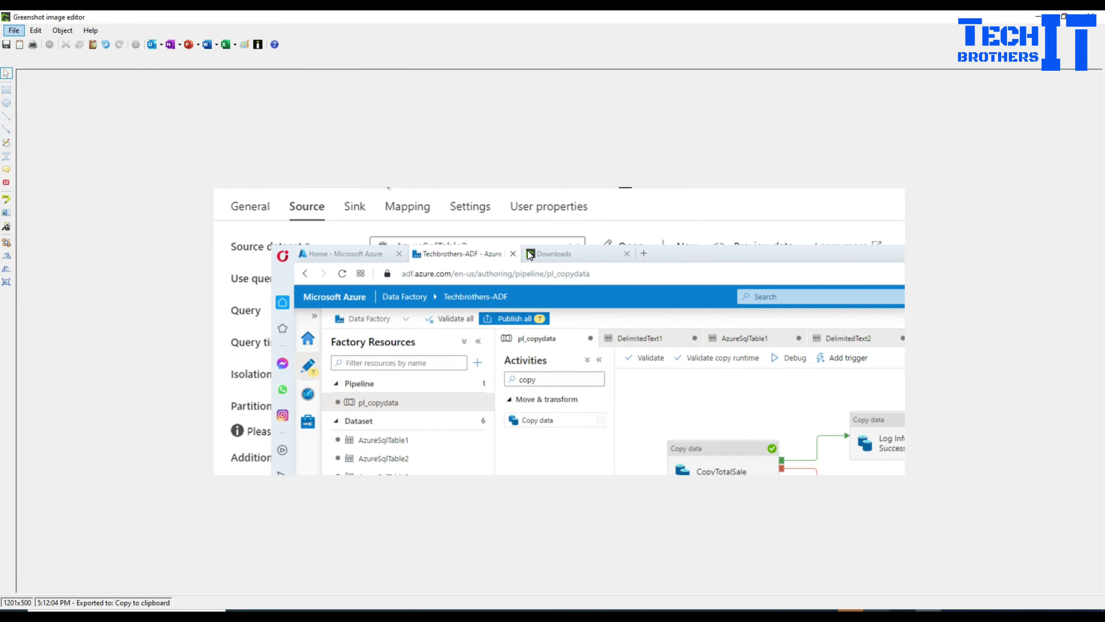
drag(532, 258, 470, 207)
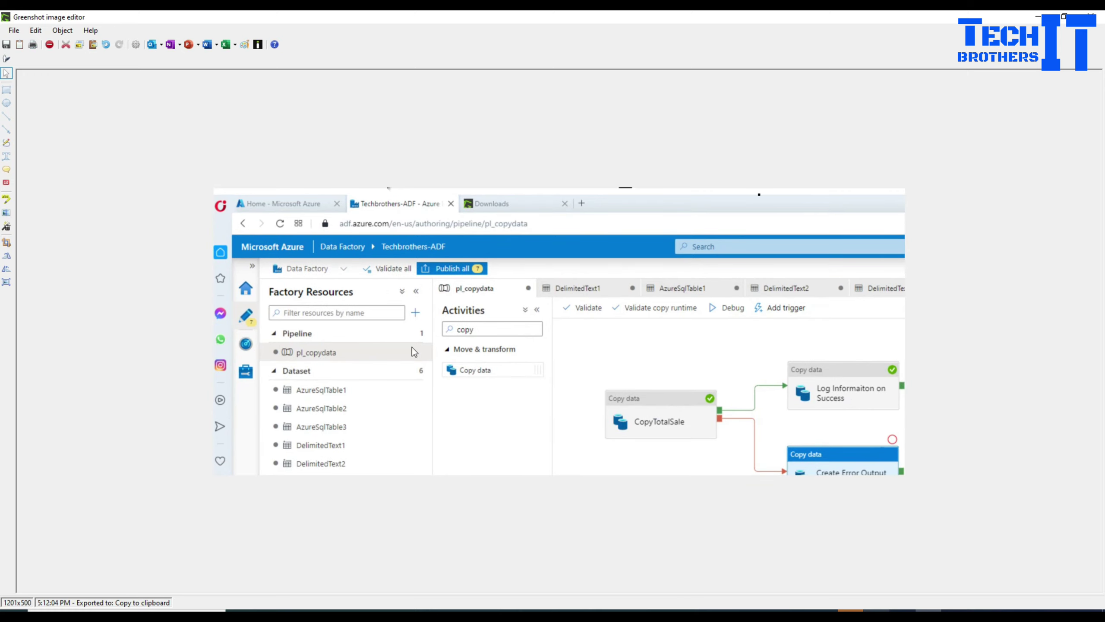
click(63, 31)
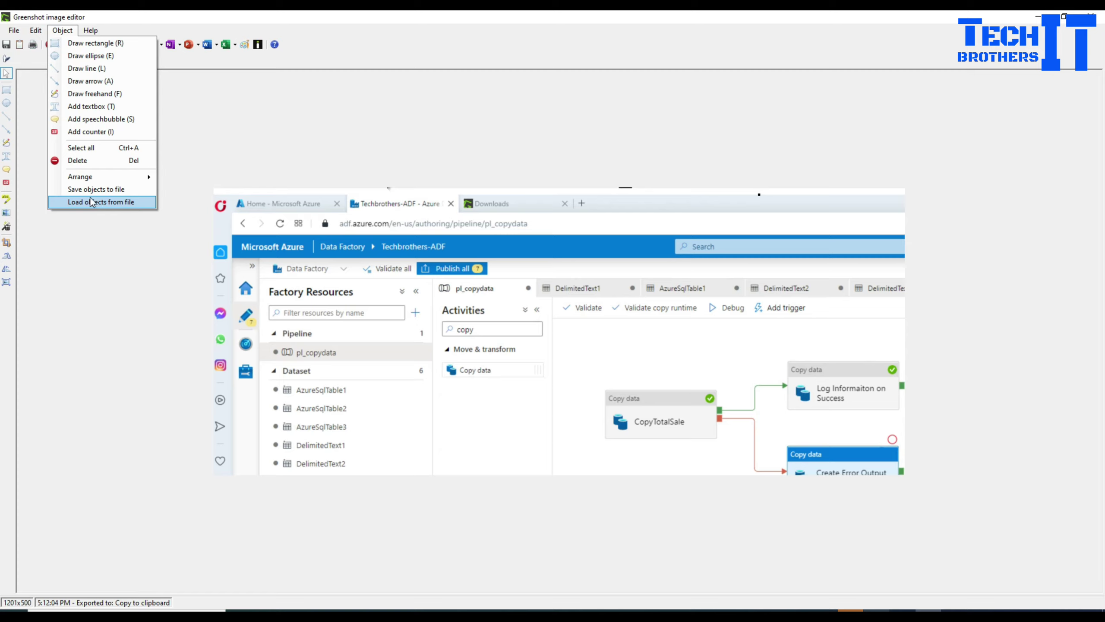
mouse_move(90, 180)
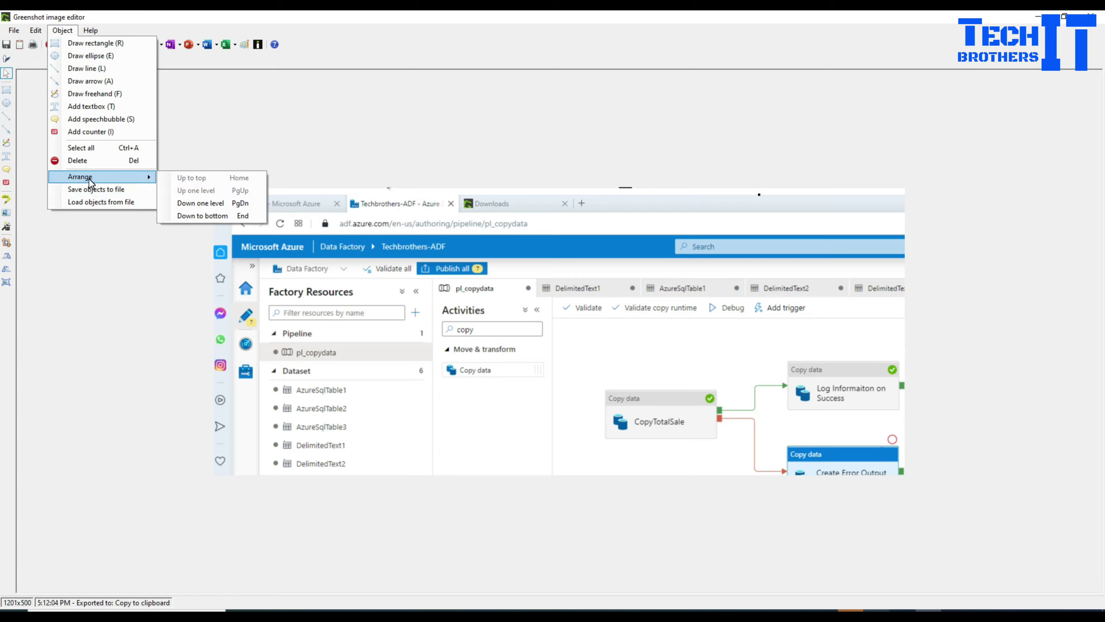
click(235, 108)
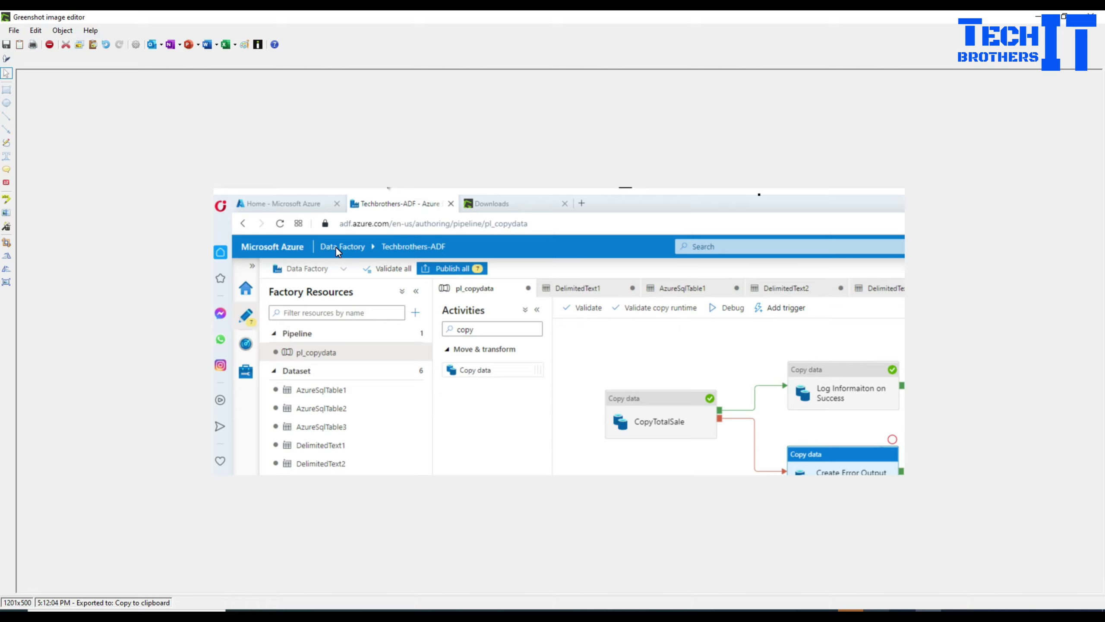